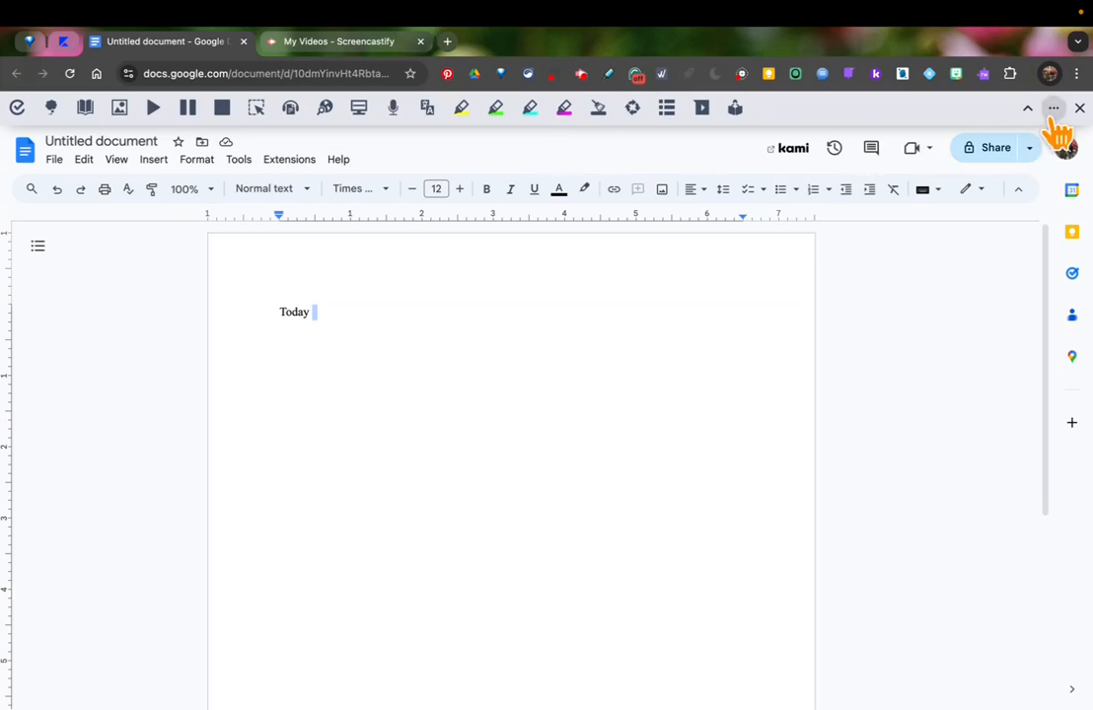
Step: Open the Read&Write prediction settings and slightly increase the prediction text size
click(1054, 110)
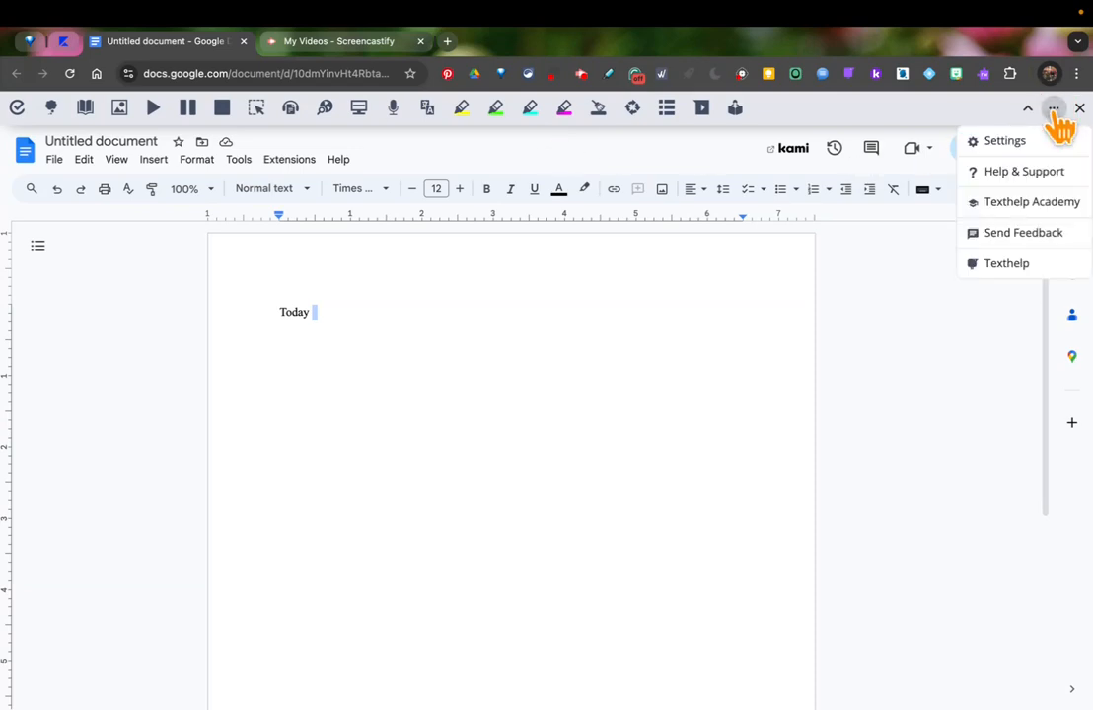
click(1004, 141)
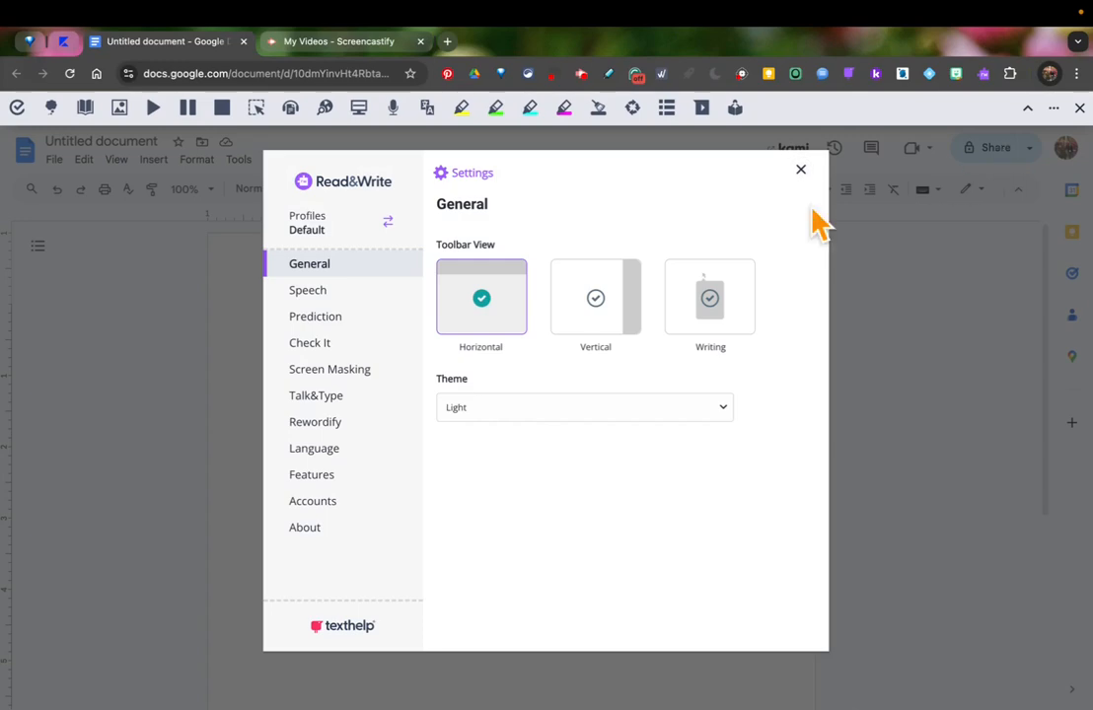
click(316, 316)
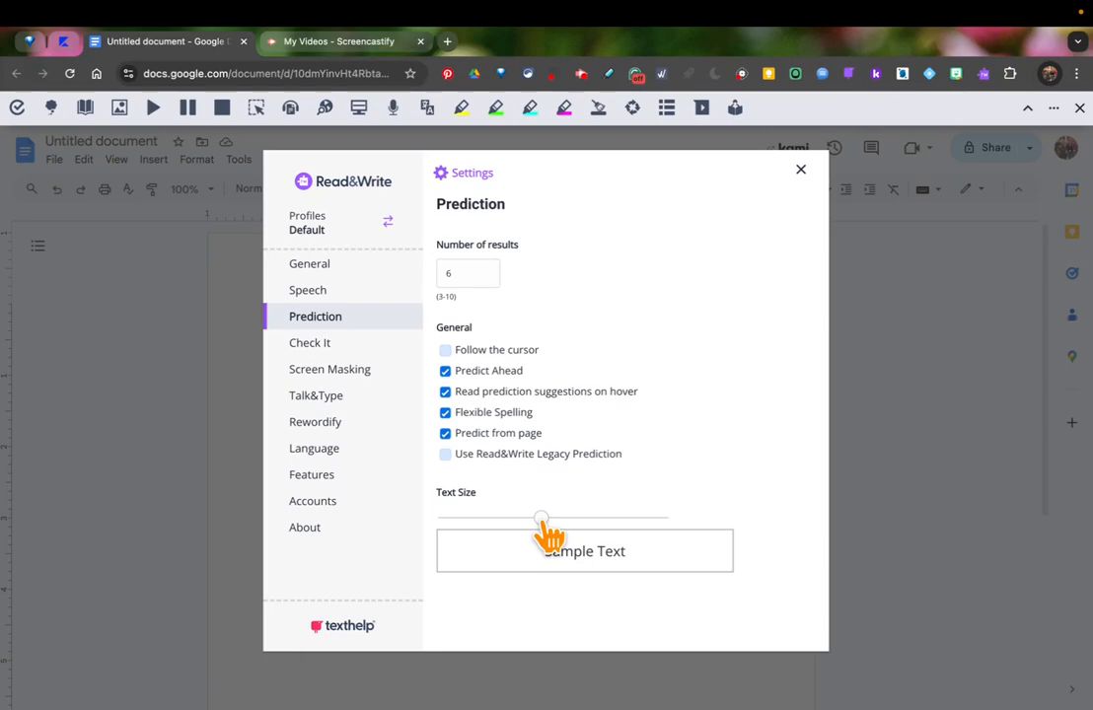
mouse_move(543, 523)
mouse_down()
mouse_move(471, 520)
mouse_move(563, 519)
mouse_up()
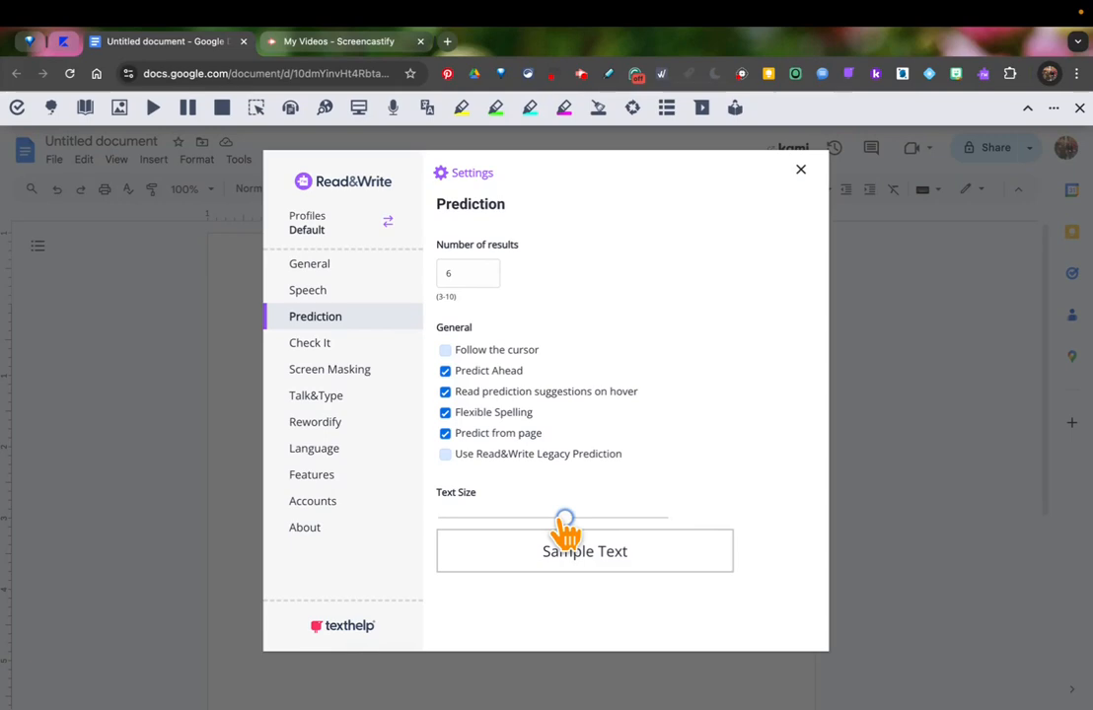
Step: In the general settings, try the Vertical toolbar view, choose the Writing view instead, and close the settings
click(318, 275)
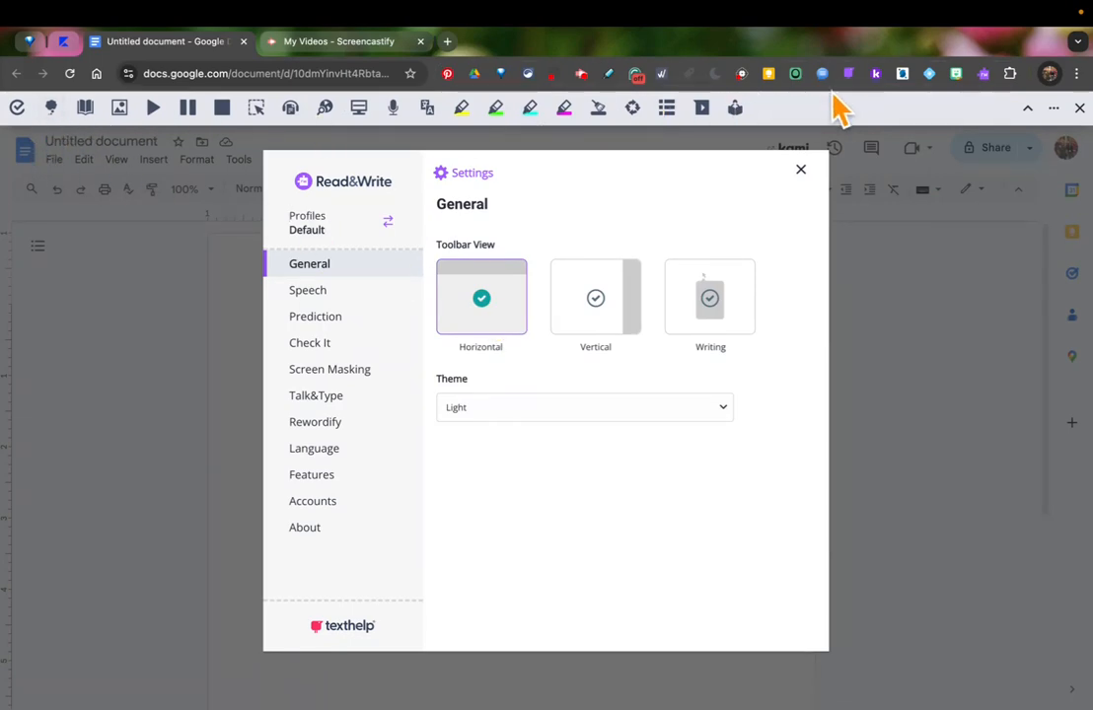
click(574, 329)
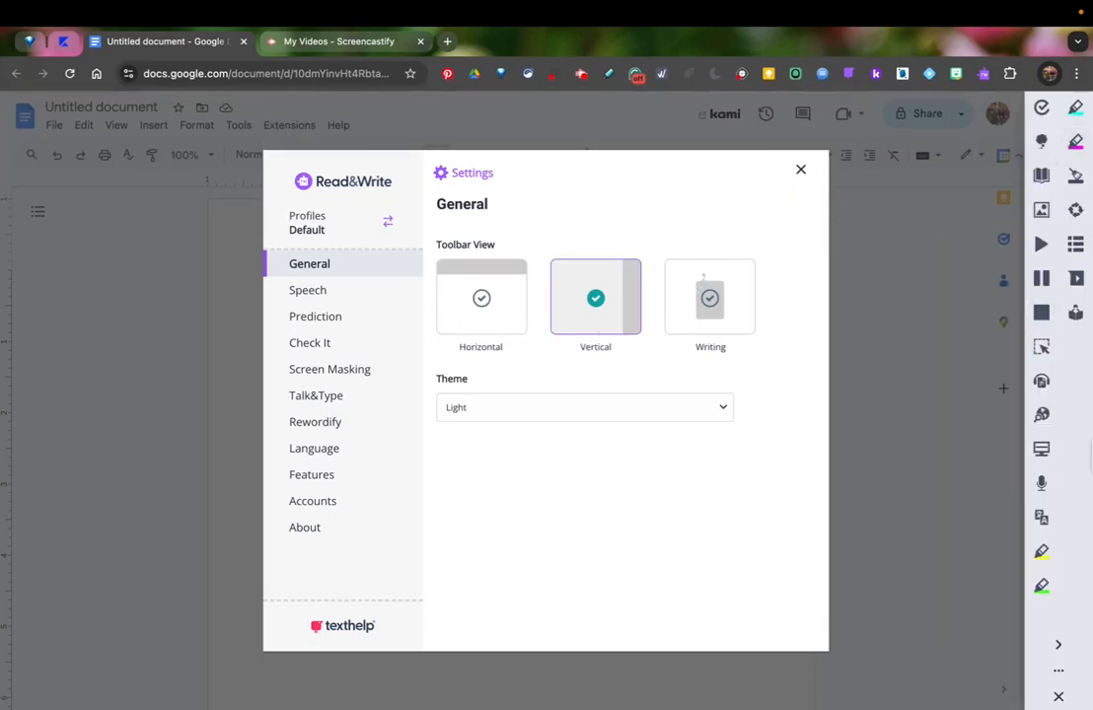
click(739, 330)
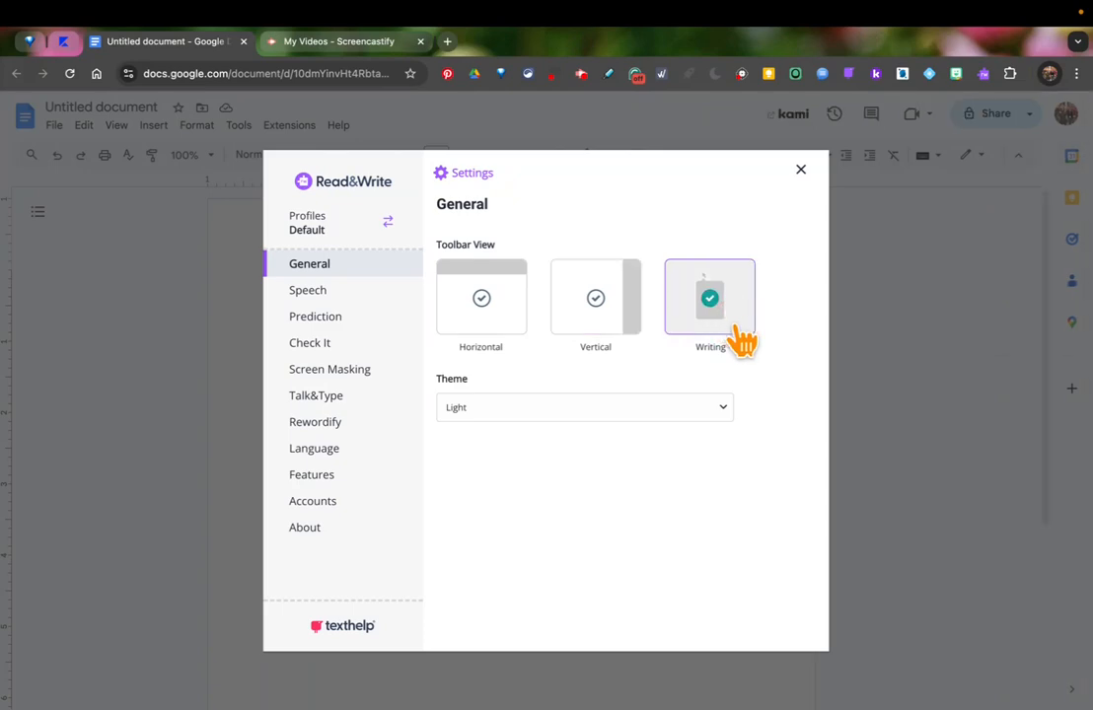
click(801, 171)
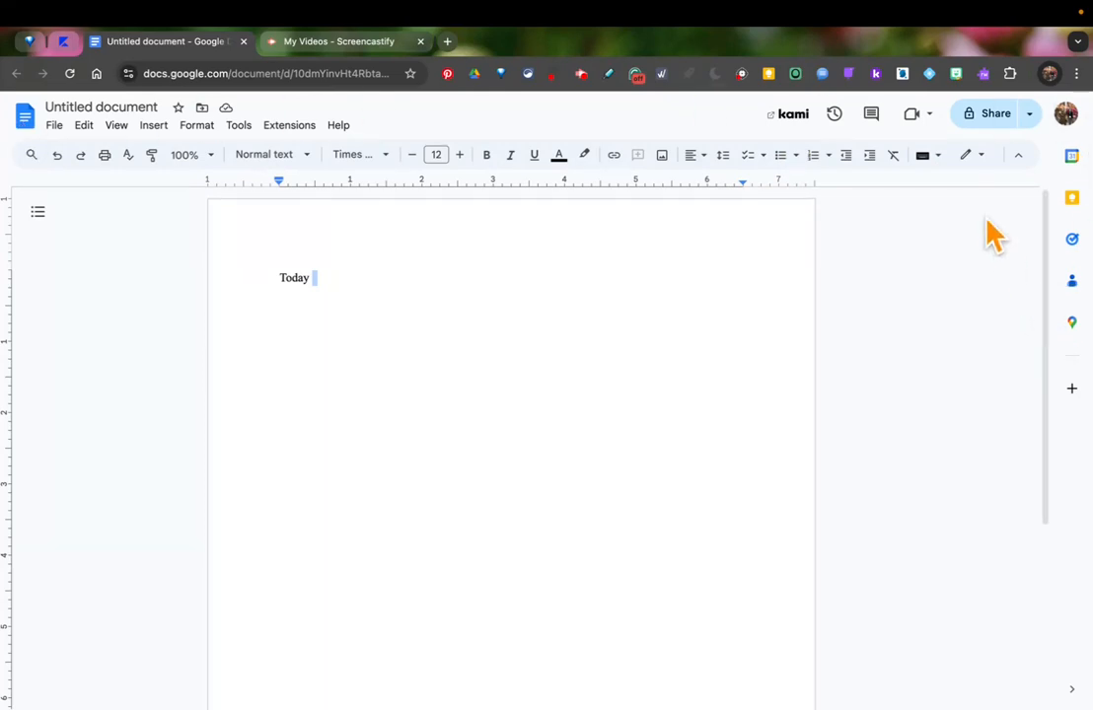
Step: Reopen the Read&Write settings, switch the toolbar view to Horizontal and back to Writing, and close them
right_click(985, 76)
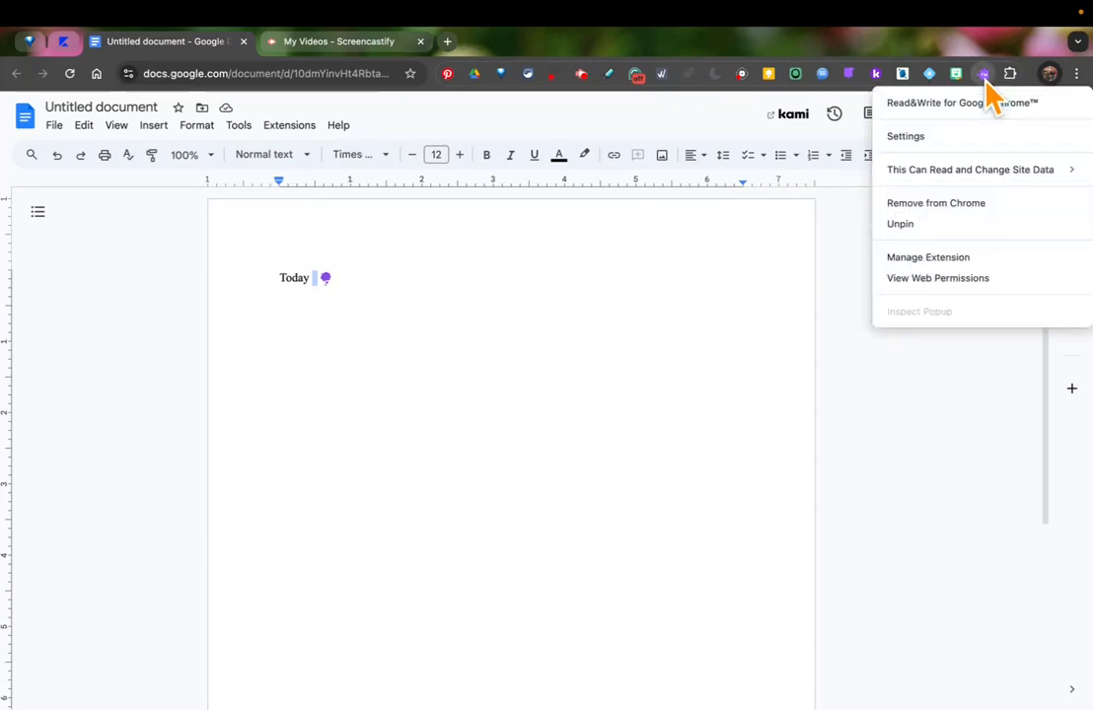
click(942, 139)
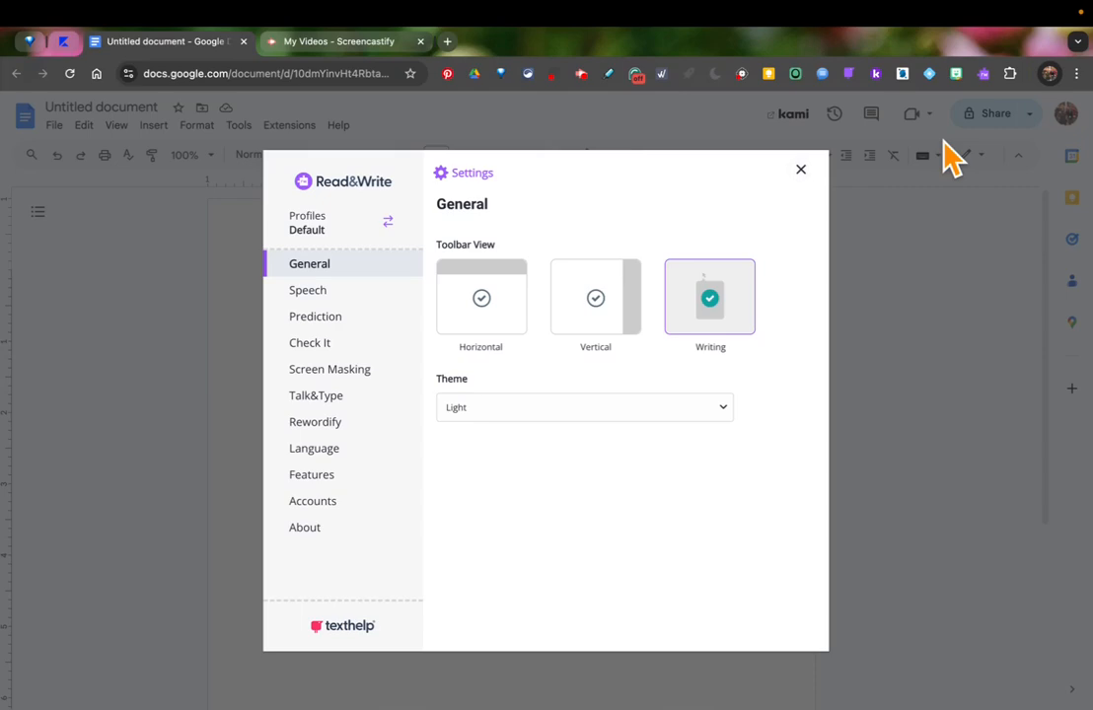
click(515, 313)
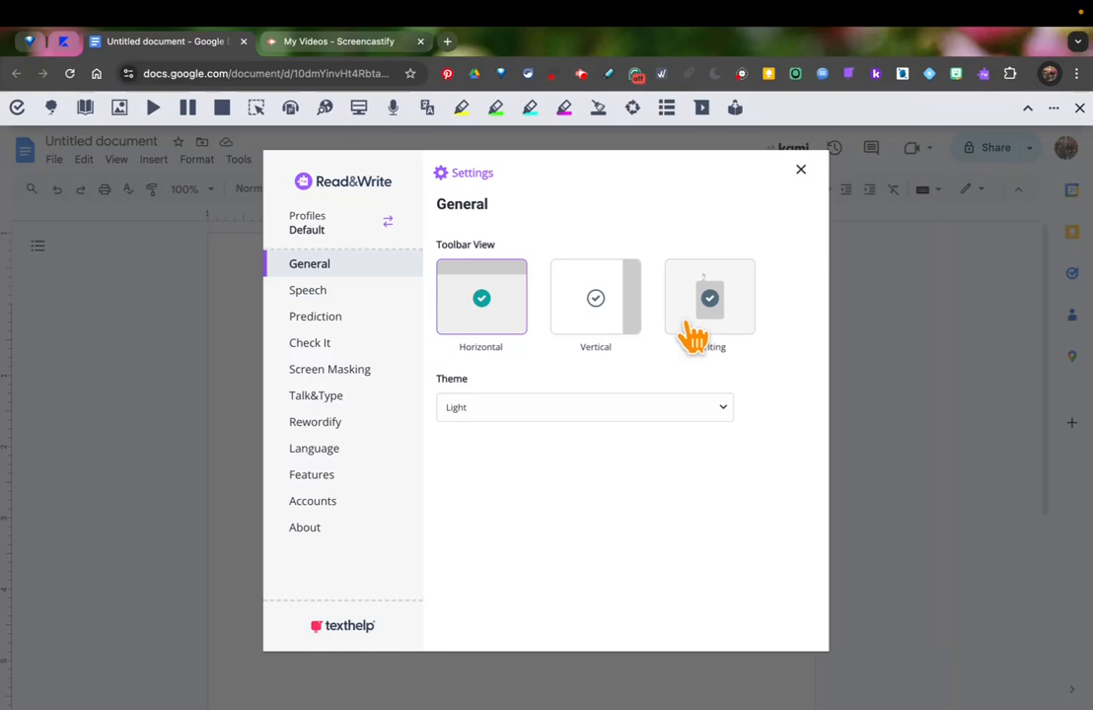
click(696, 335)
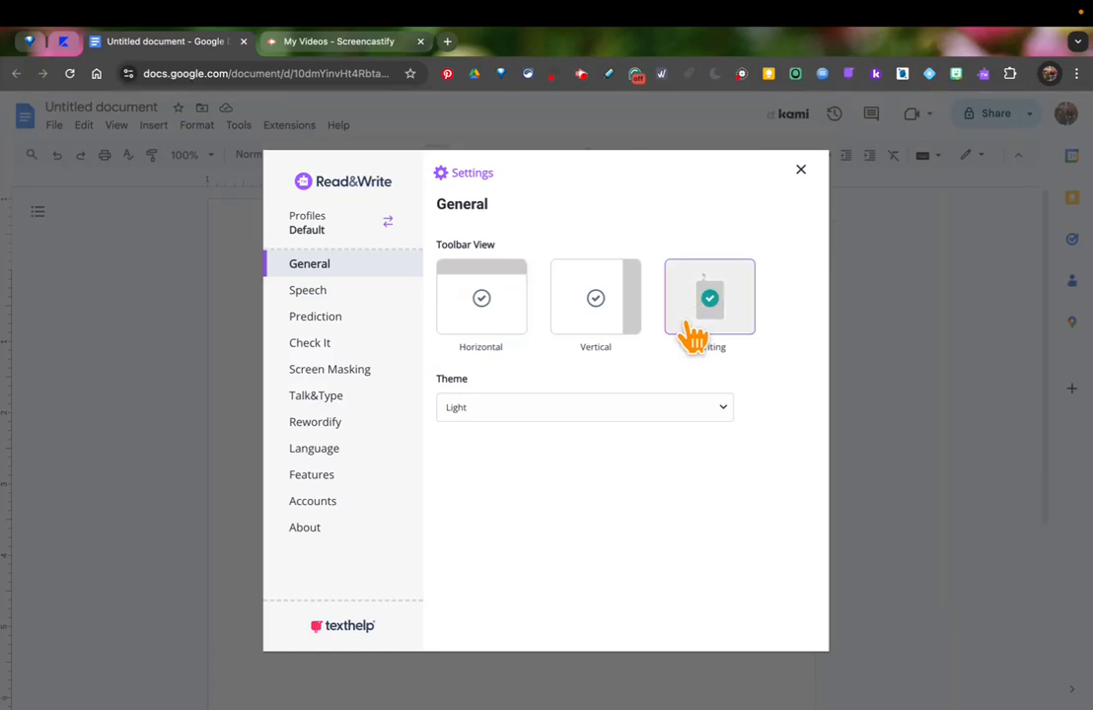
click(801, 170)
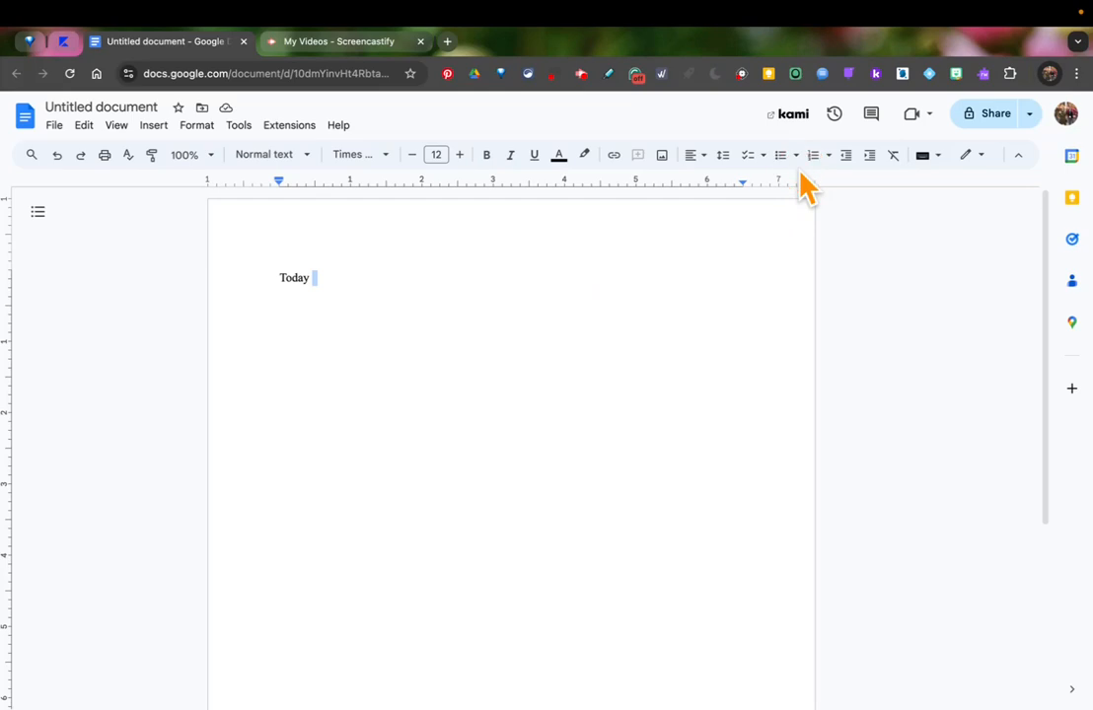
Step: Complete the sentence as "Today is a beautiful day.", inserting "beautiful" and "day" from the word predictions
click(316, 278)
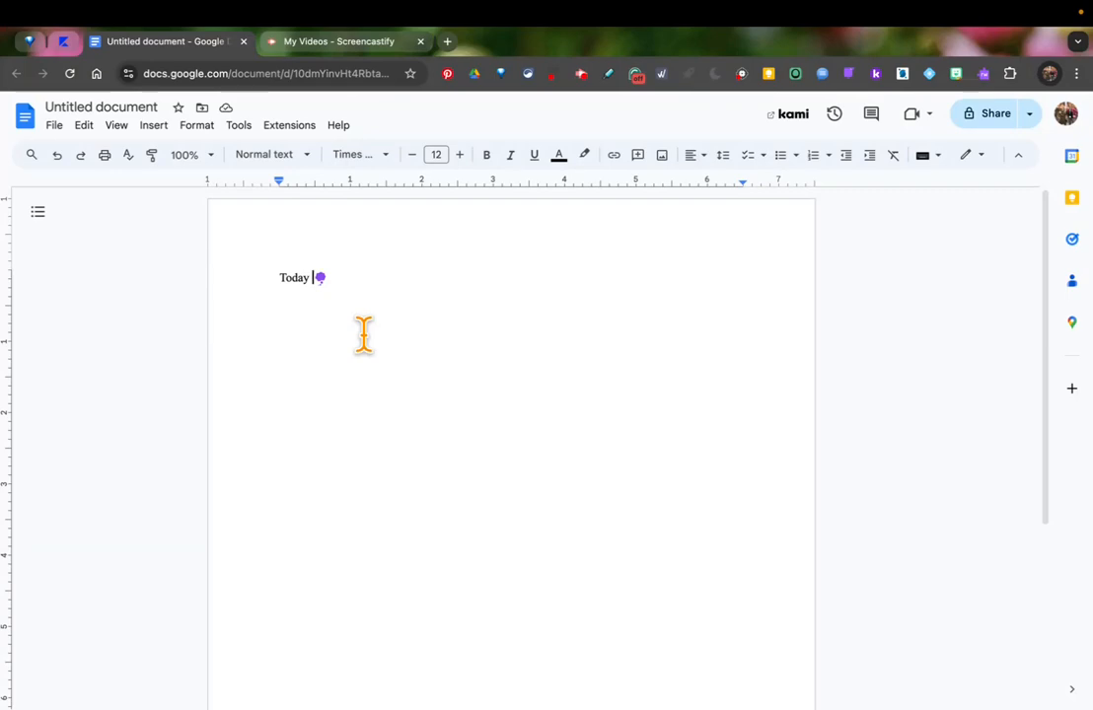
text(is)
text(a)
click(338, 279)
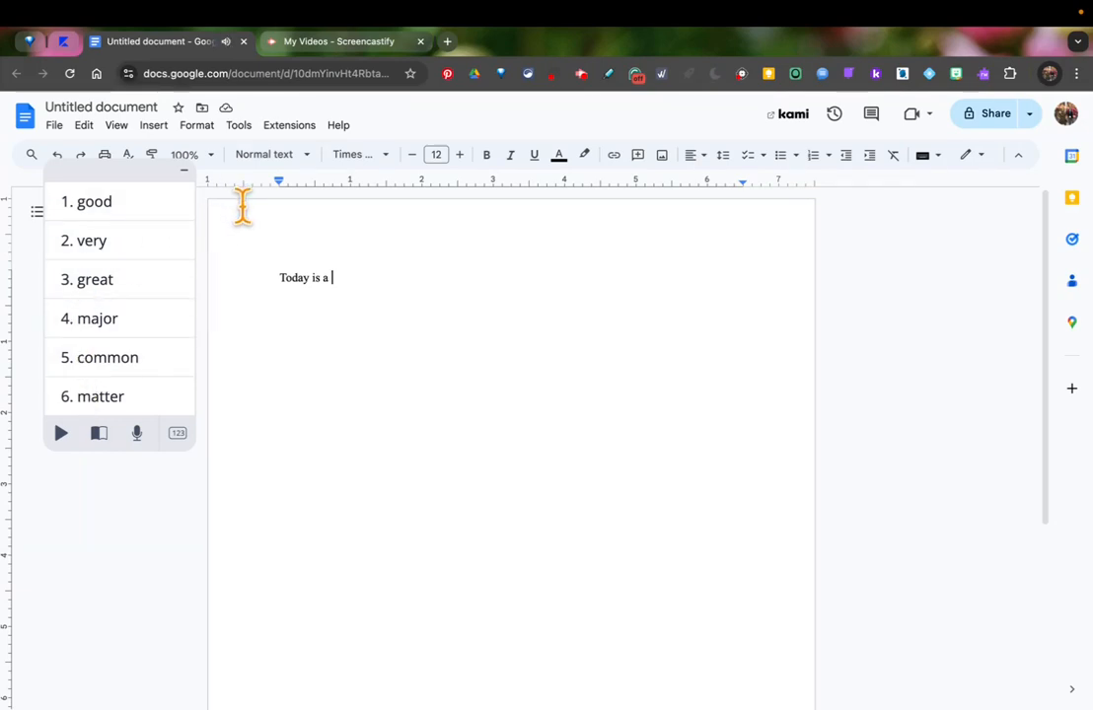
text(b)
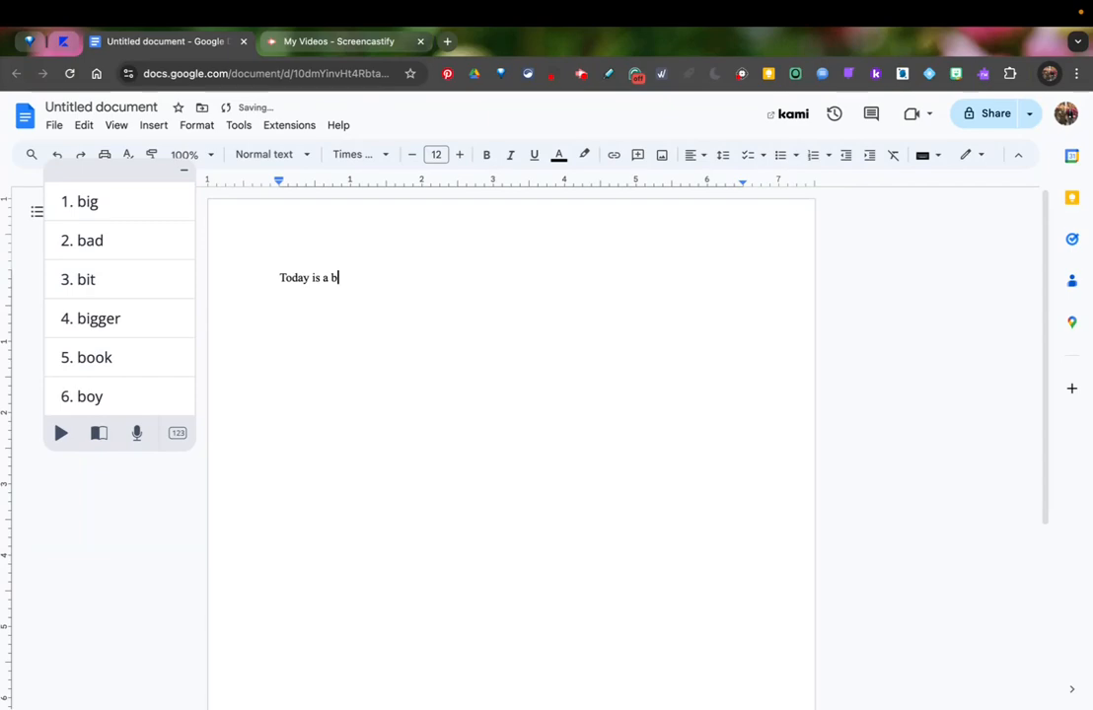
text(u)
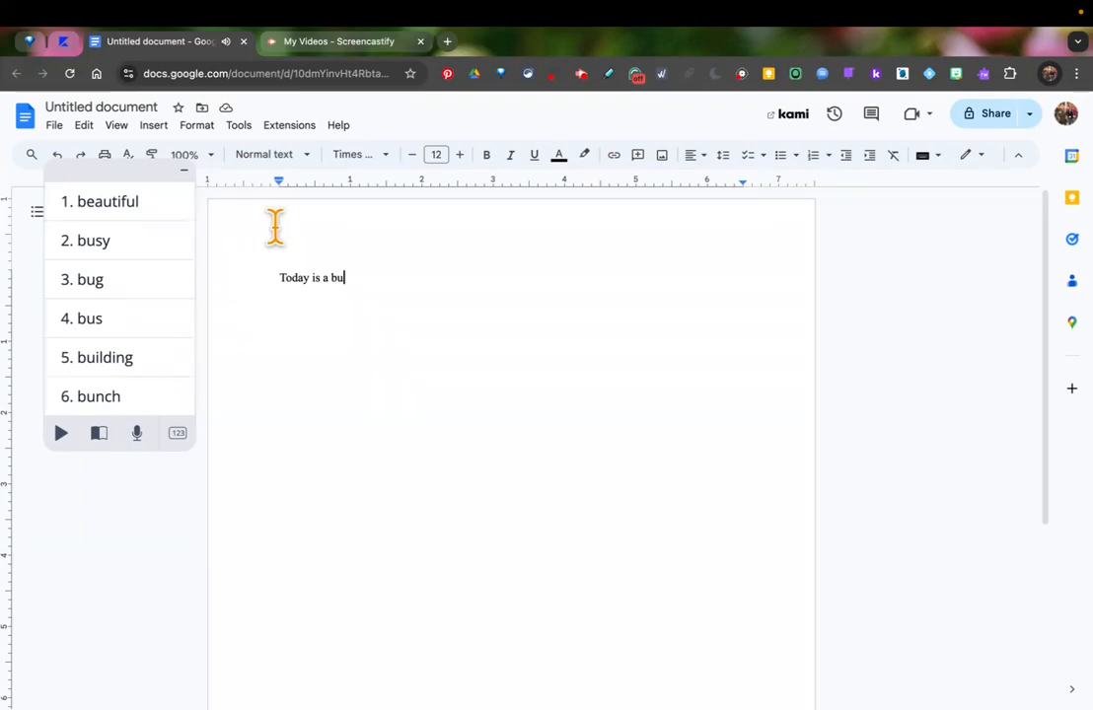
click(161, 218)
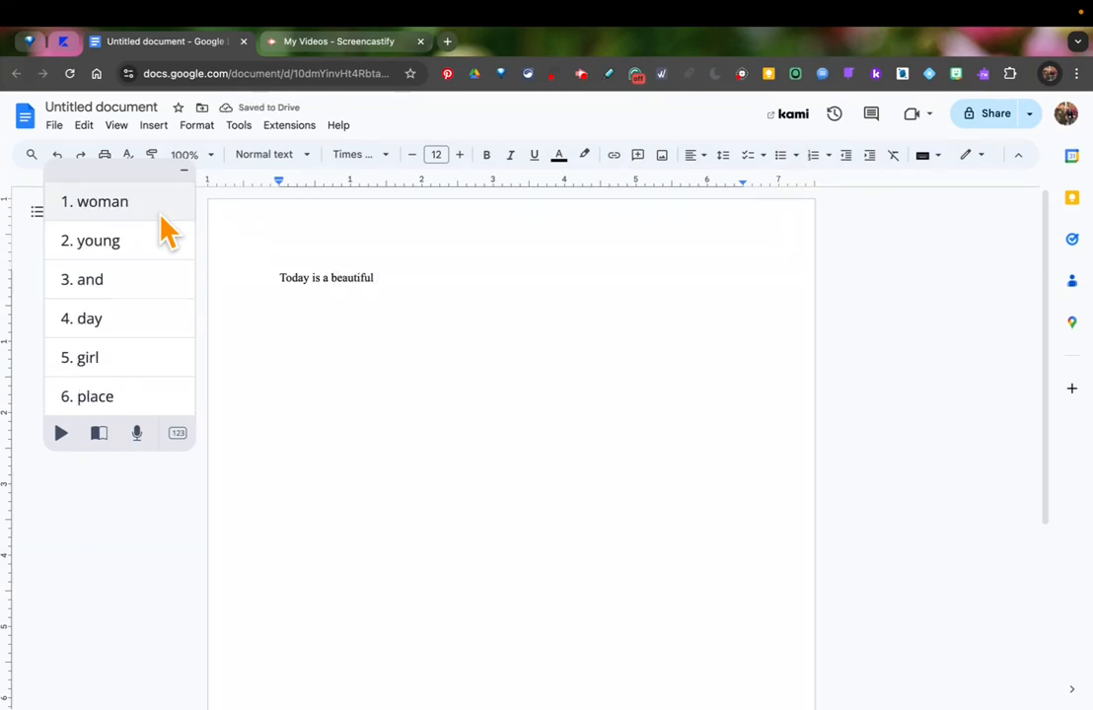
click(158, 310)
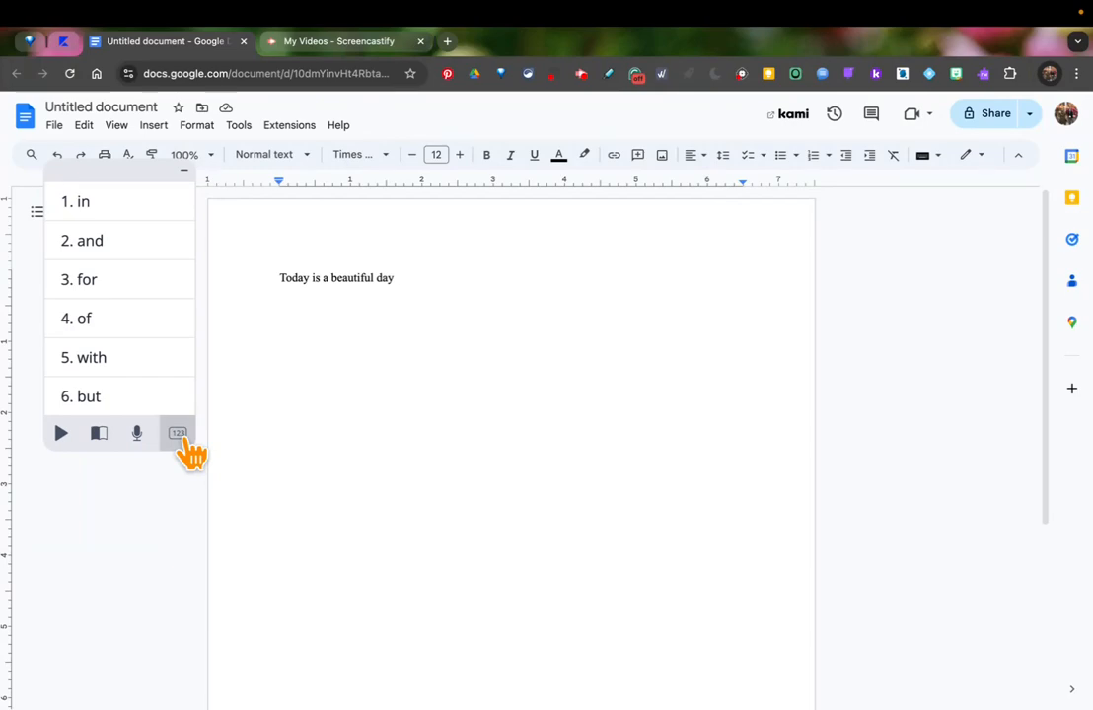
key(BackSpace)
text(.)
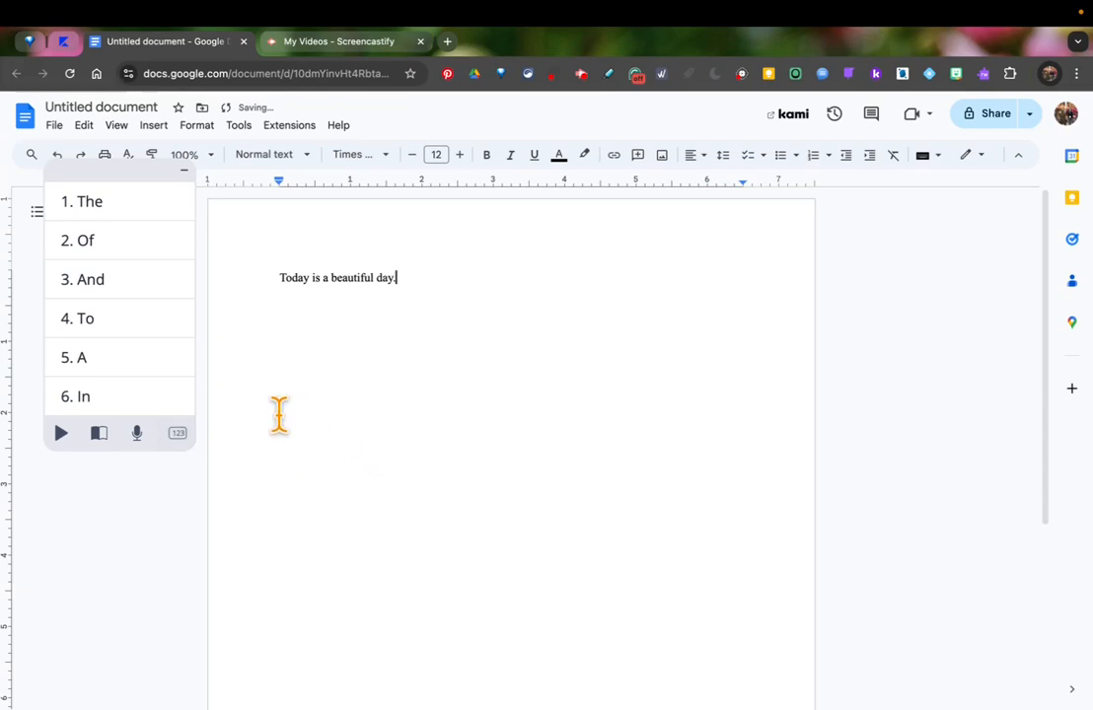
Step: Have the sentence read aloud from its beginning with the writing toolbar's text-to-speech, and return to the word predictions
click(277, 279)
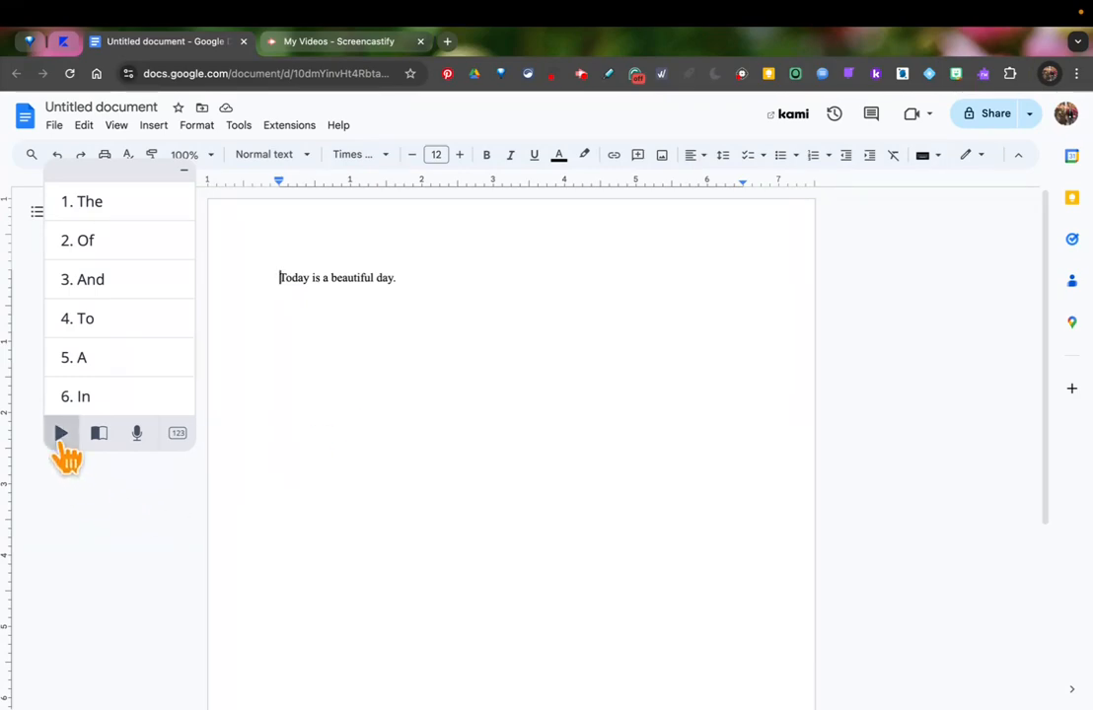
click(60, 436)
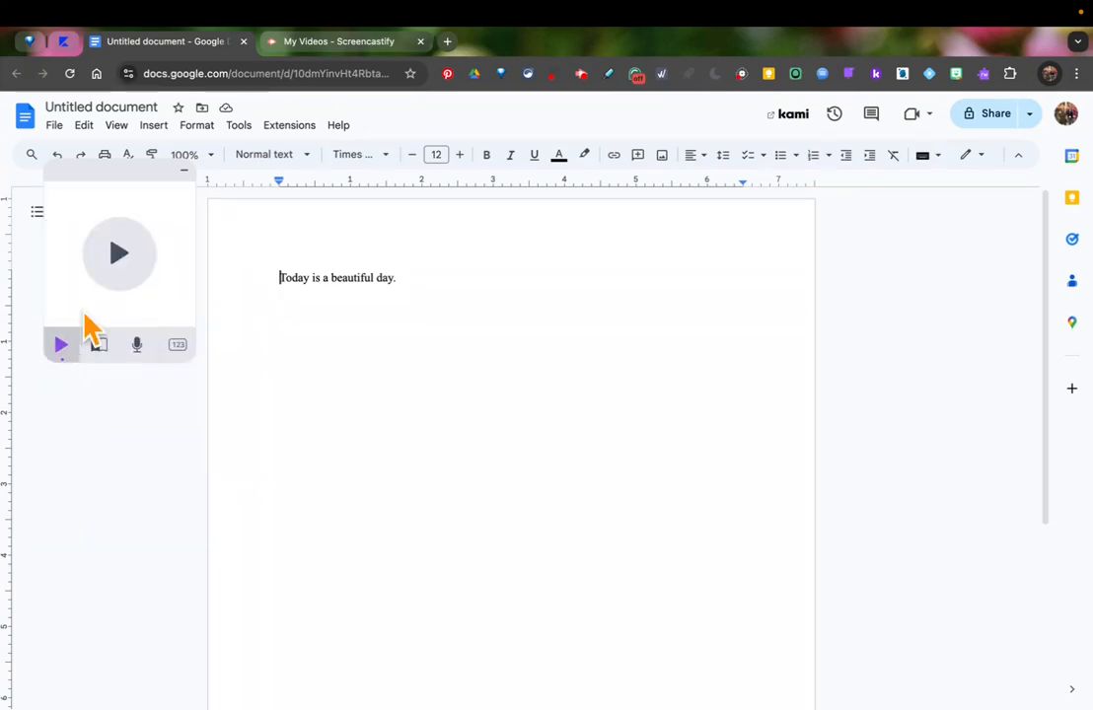
click(120, 258)
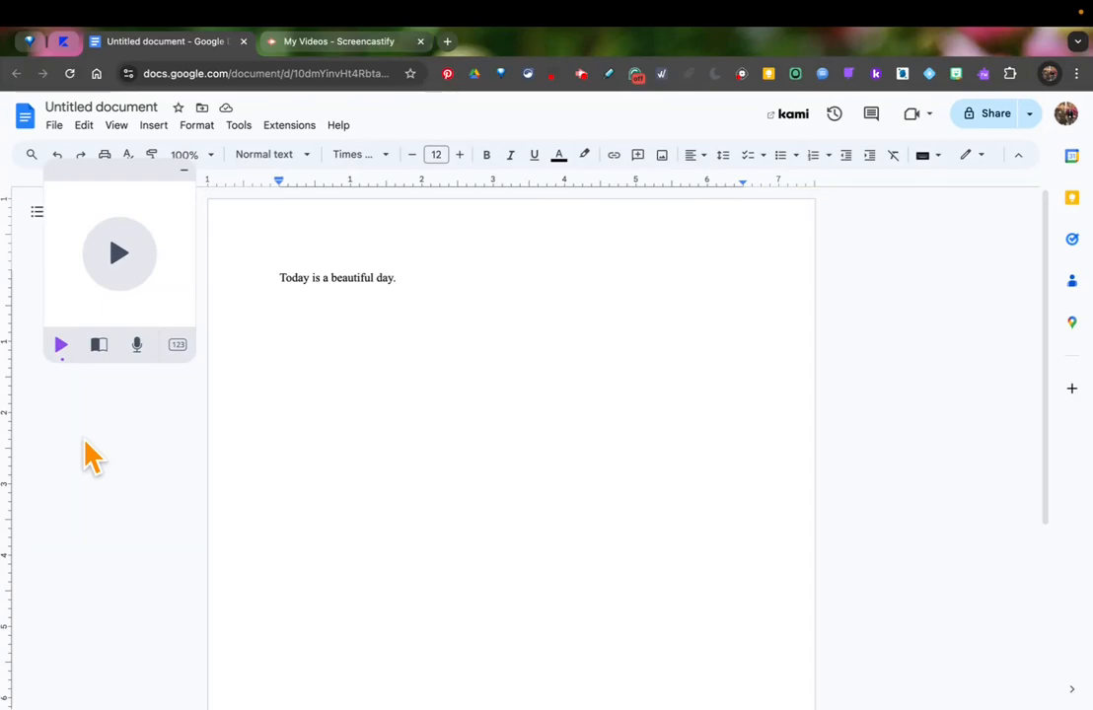
click(61, 345)
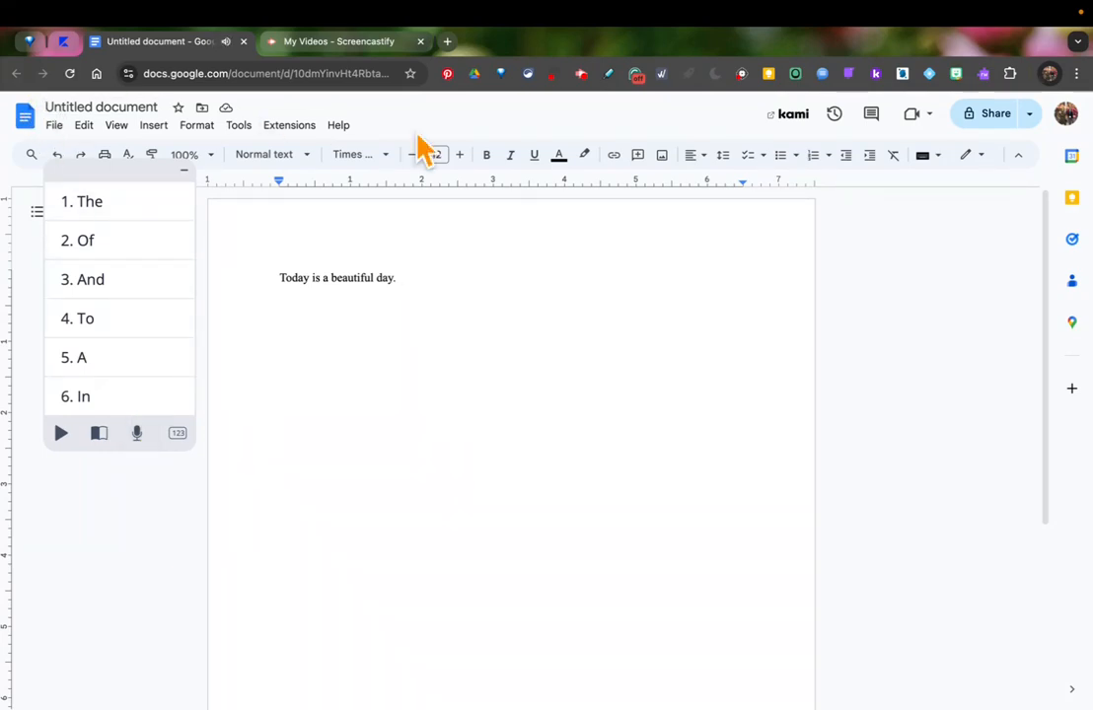
click(239, 127)
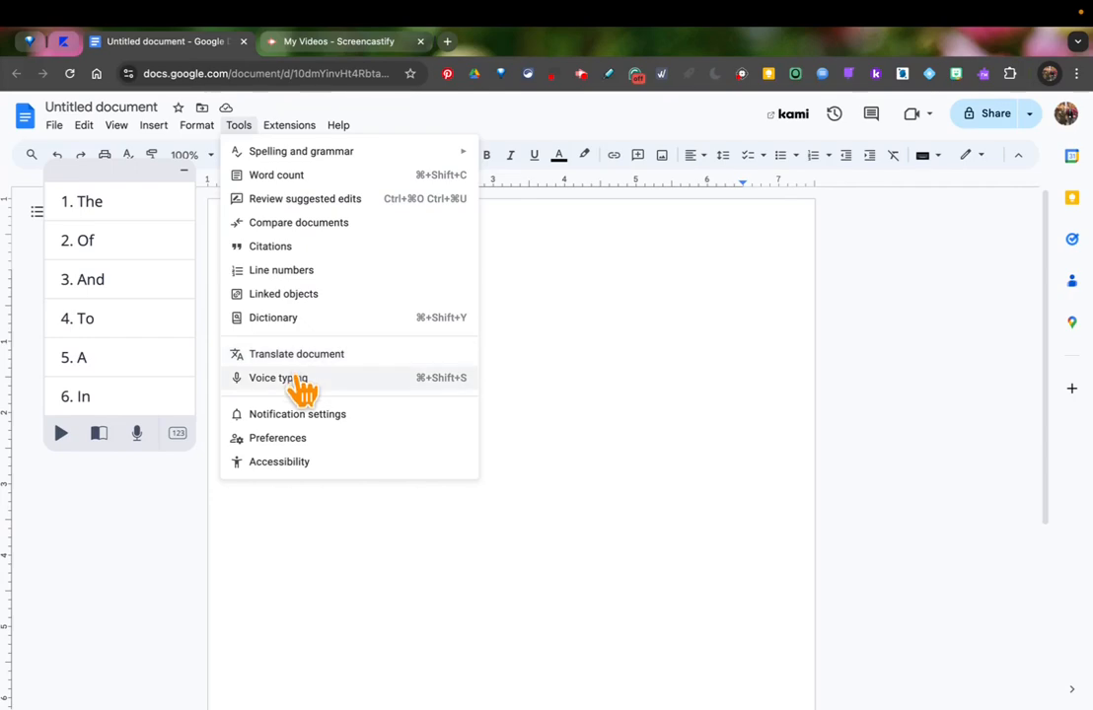
click(163, 501)
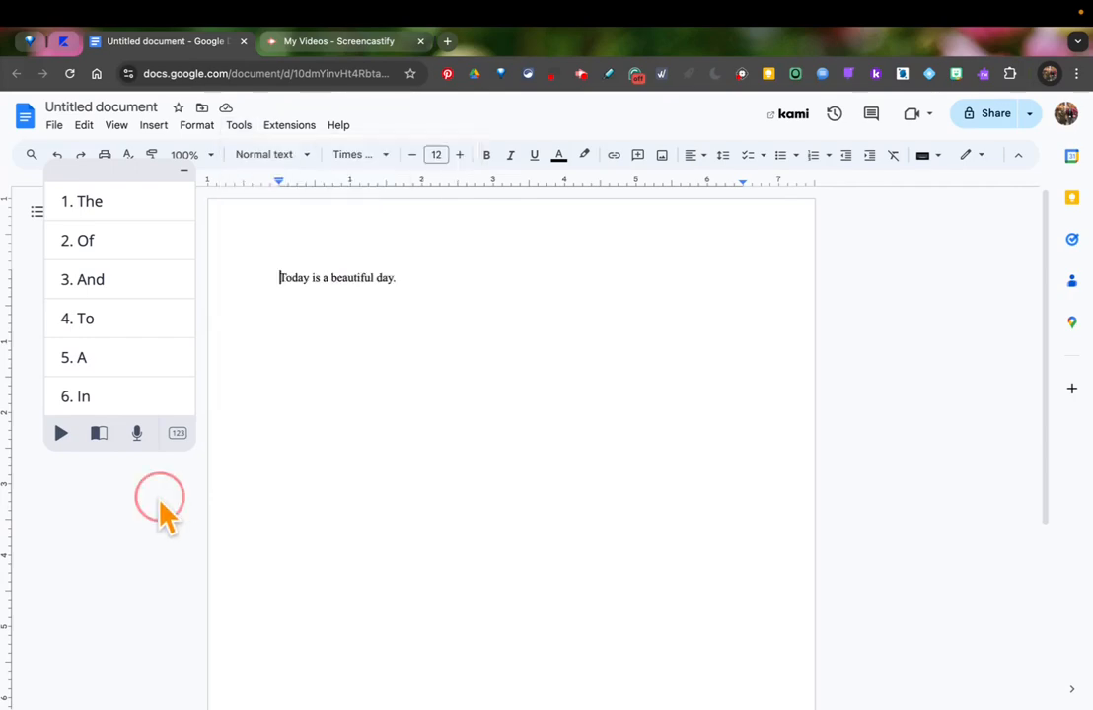
Step: Dictate text after the first sentence, from "And you will see" to "tools function in Google", and return to the word predictions
click(139, 436)
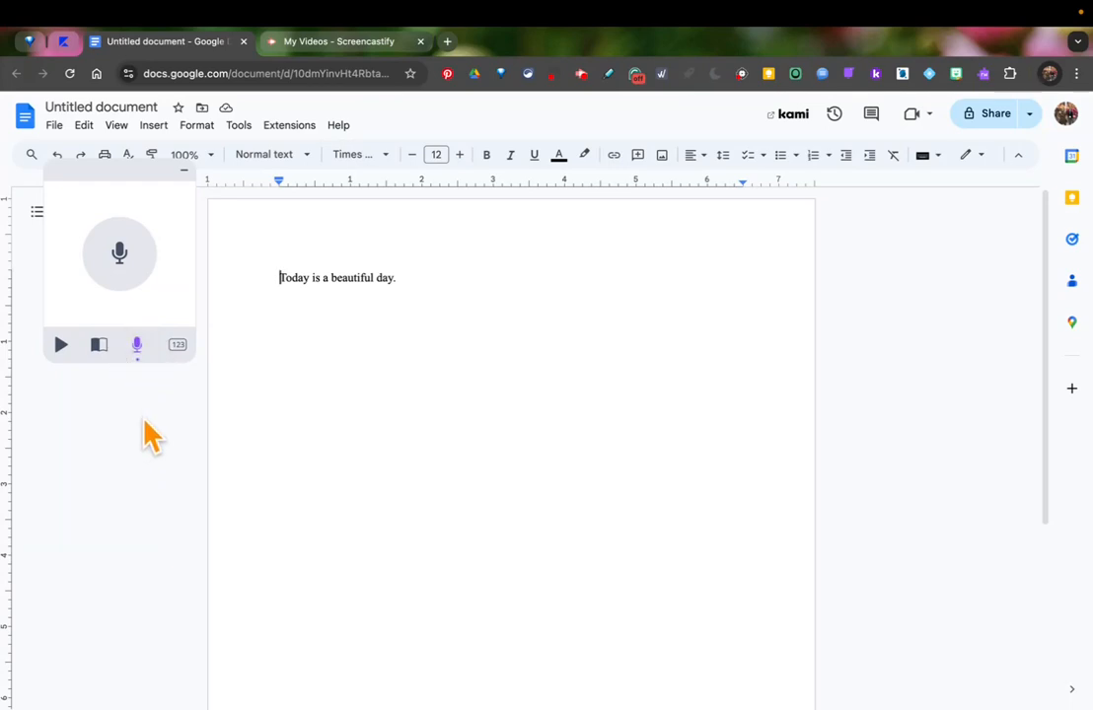
click(416, 284)
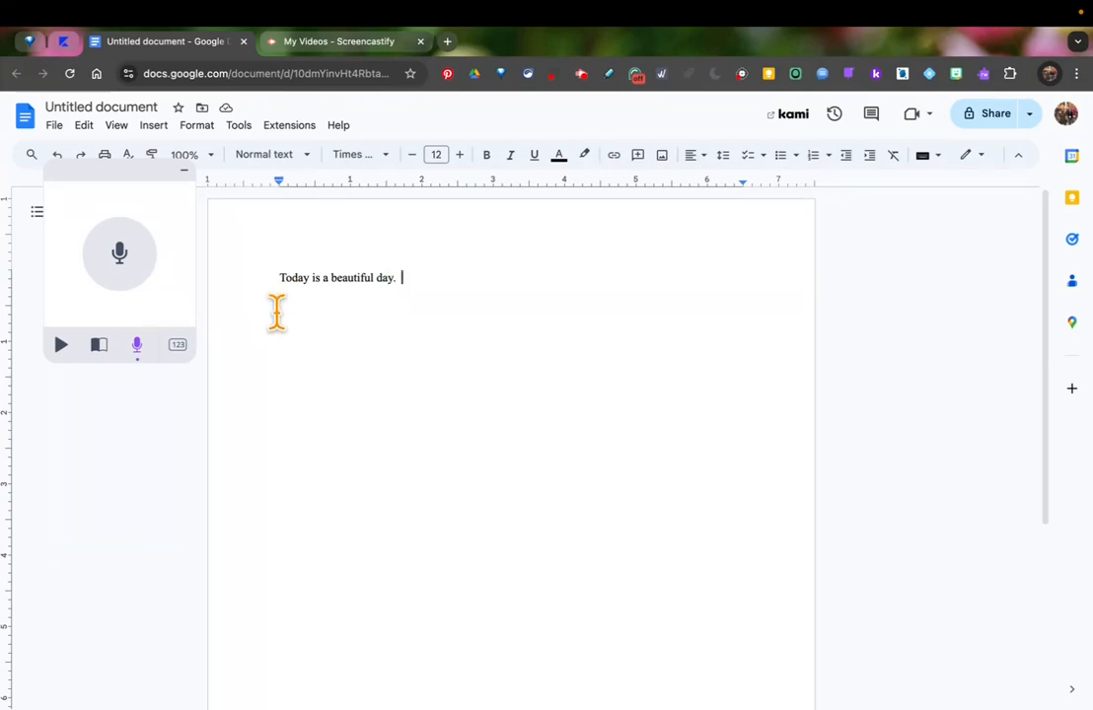
click(127, 259)
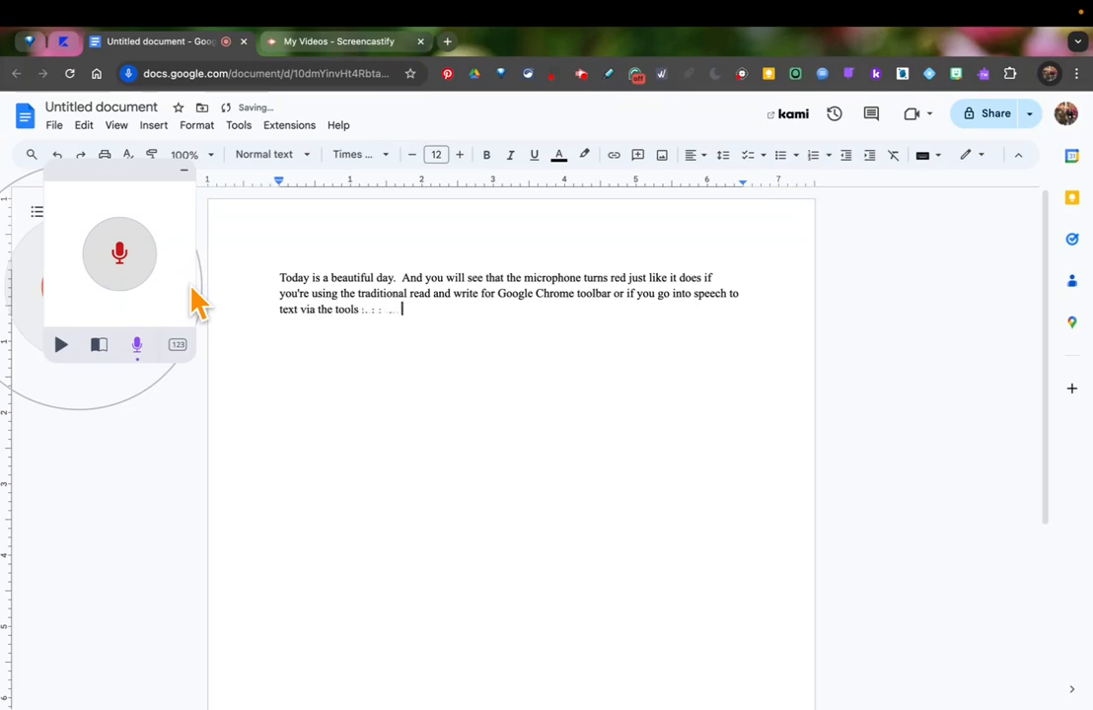
click(133, 279)
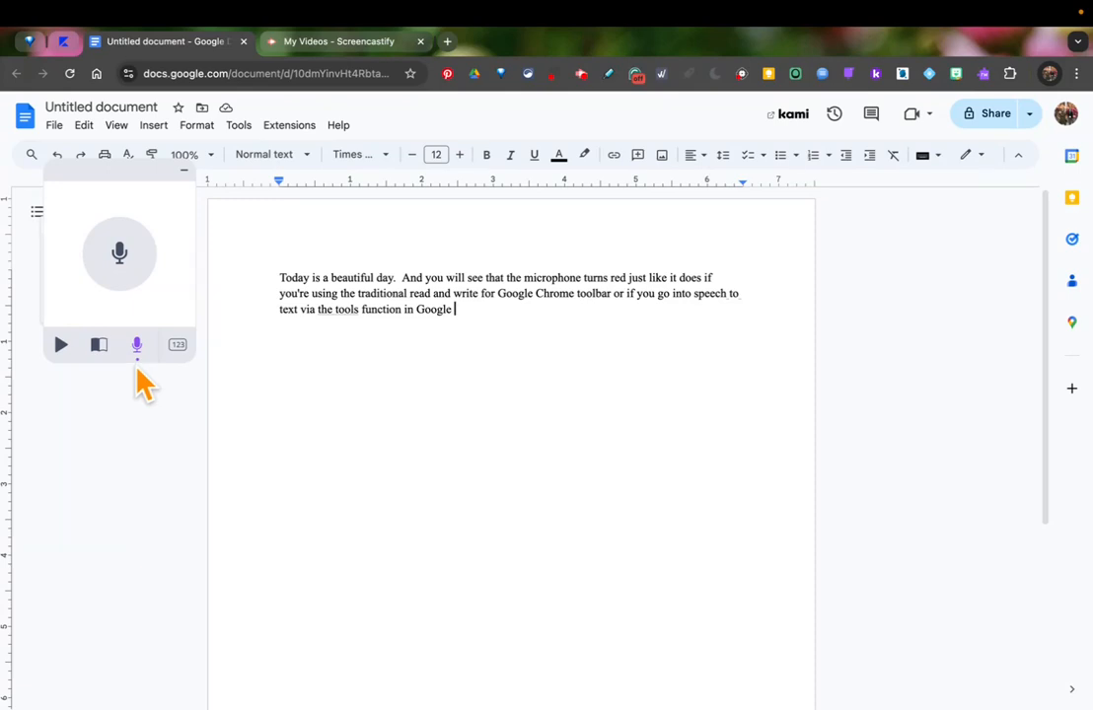
click(137, 347)
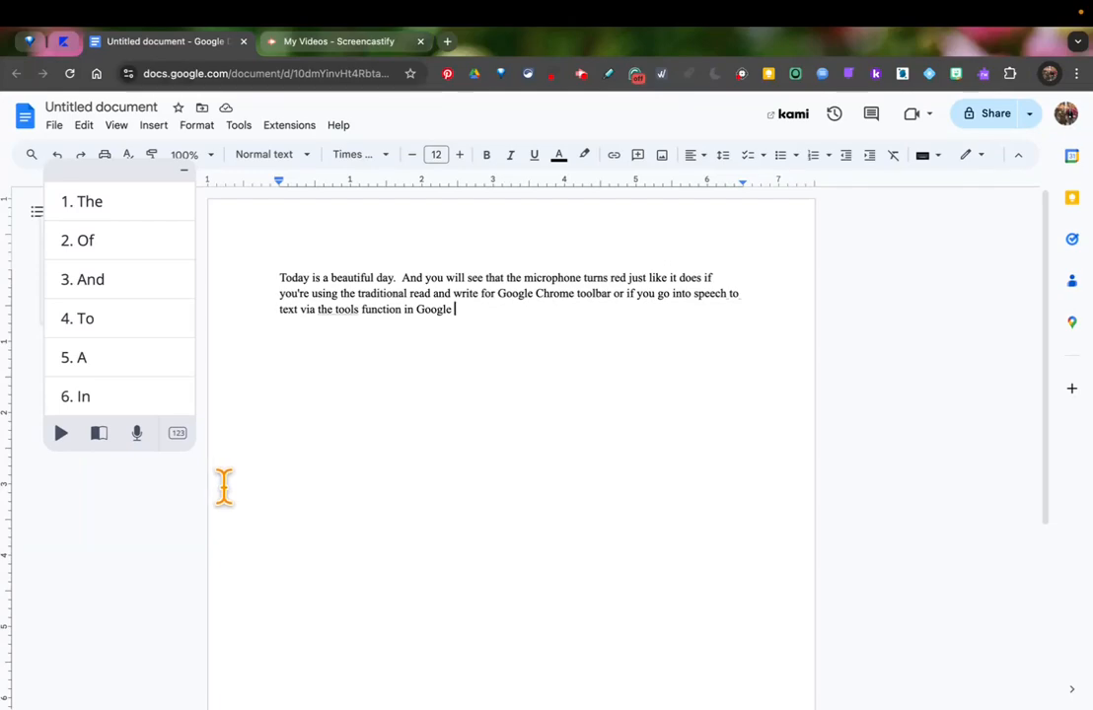
Step: Insert the predicted word "The" after "Google" with prediction numbering turned off, and turn the numbering back on
click(177, 434)
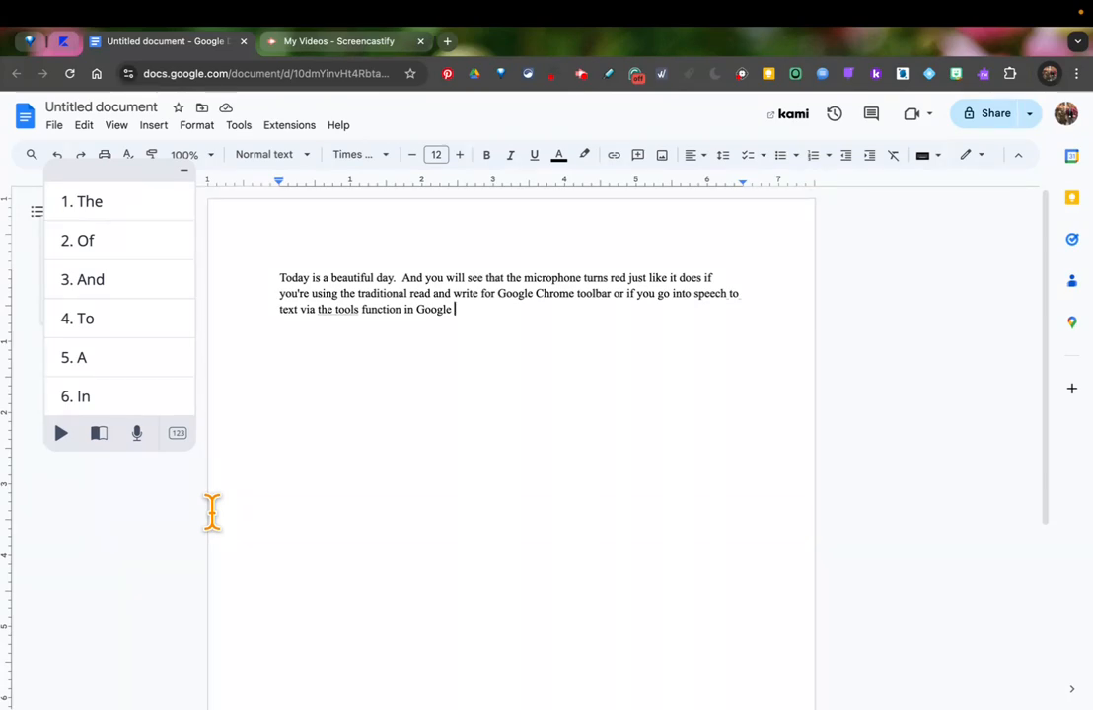
click(182, 443)
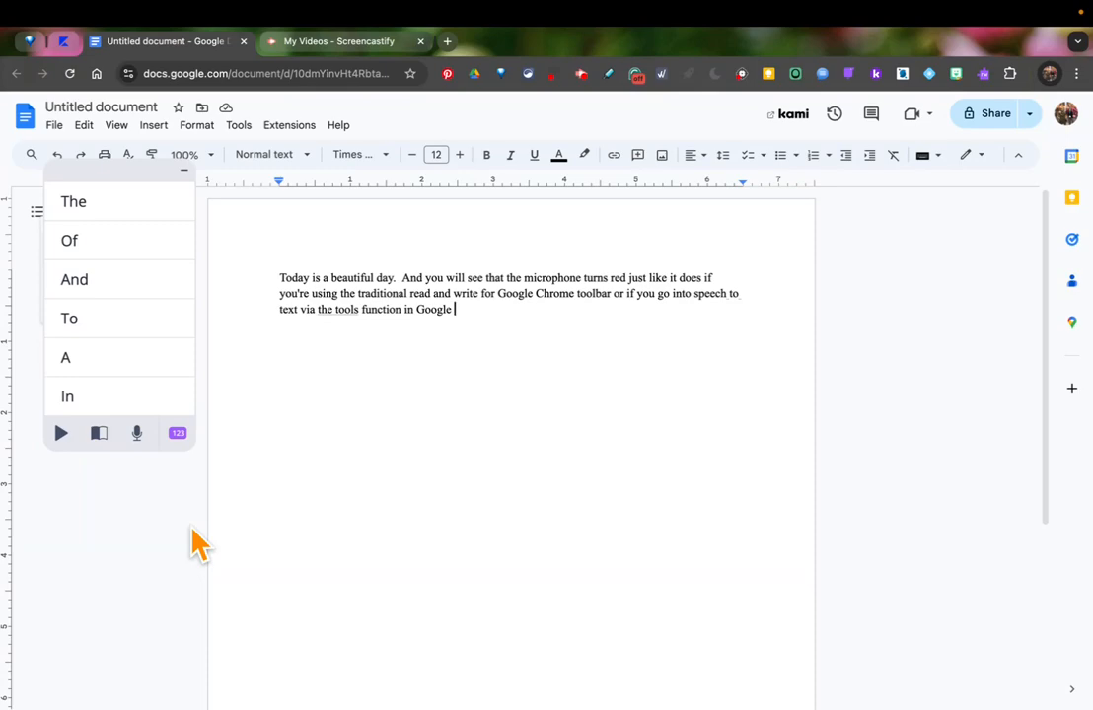
click(108, 202)
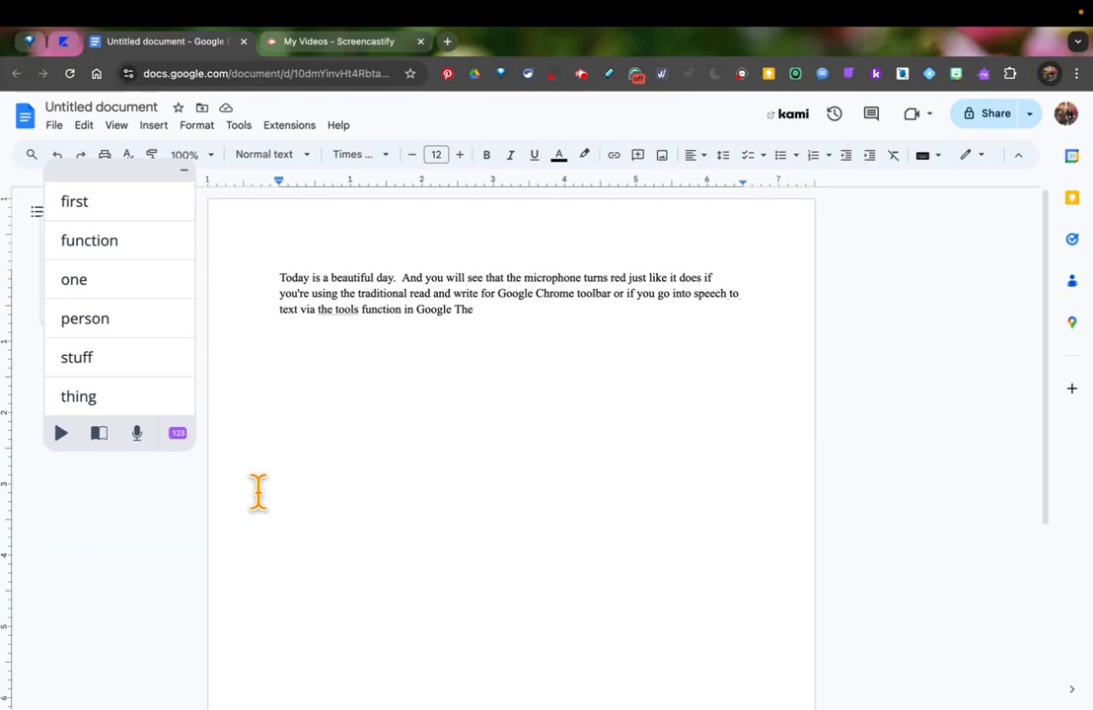
click(177, 434)
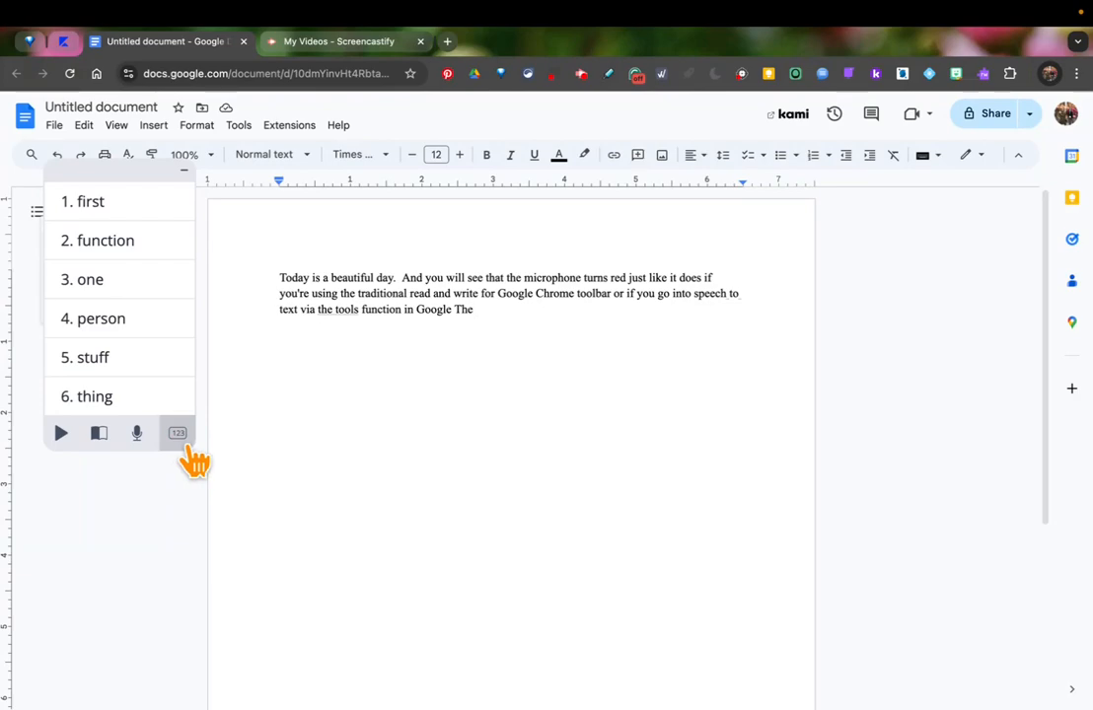
Step: Replace the trailing word "The" after "Google" with a period and start a new paragraph below
key(BackSpace)
key(BackSpace)
key(BackSpace)
key(BackSpace)
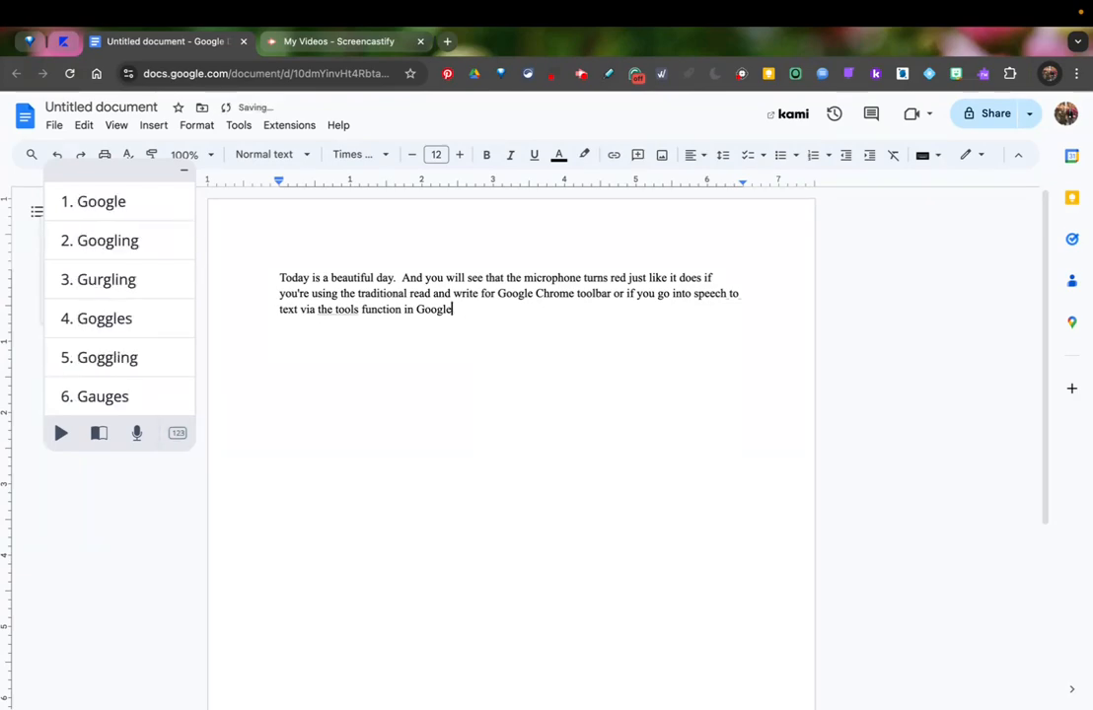
text(.)
key(Return)
key(Return)
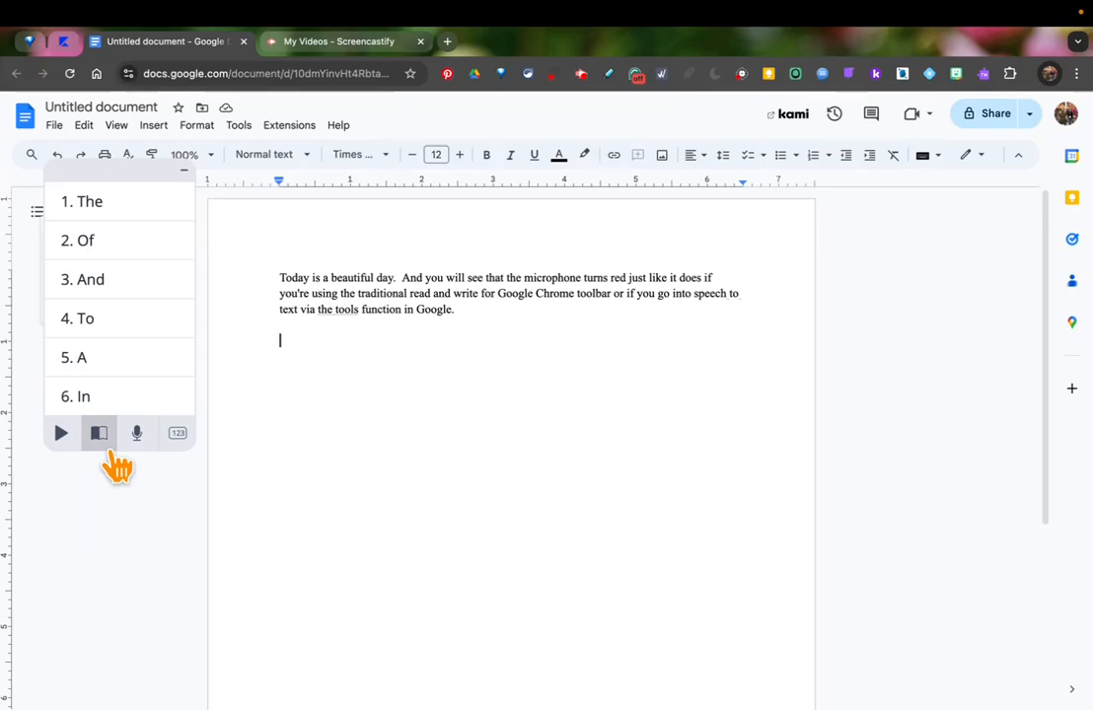
Step: View the topic list briefly, and begin the new paragraph with the predicted word "William"
click(102, 442)
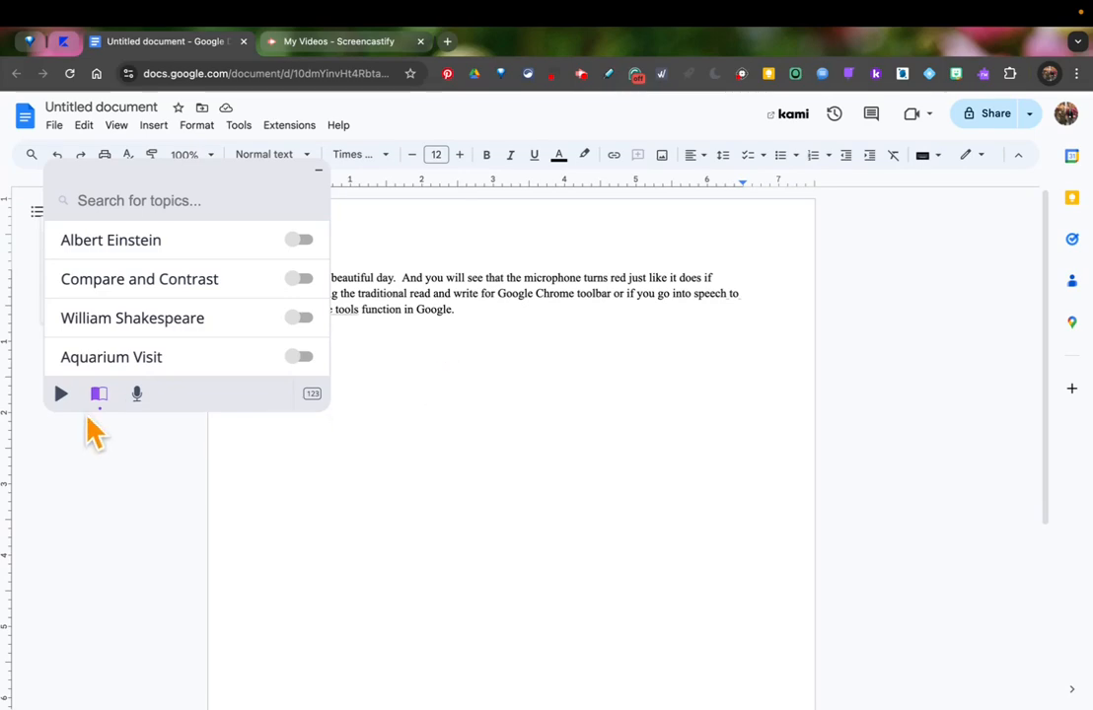
click(99, 395)
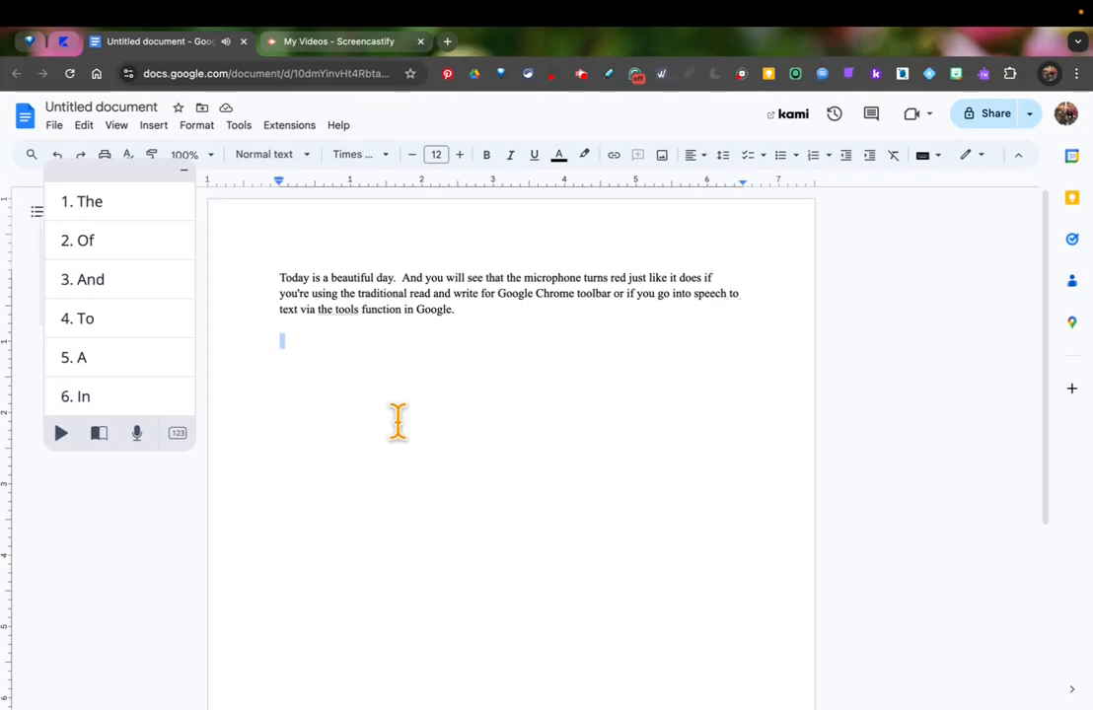
text(Will)
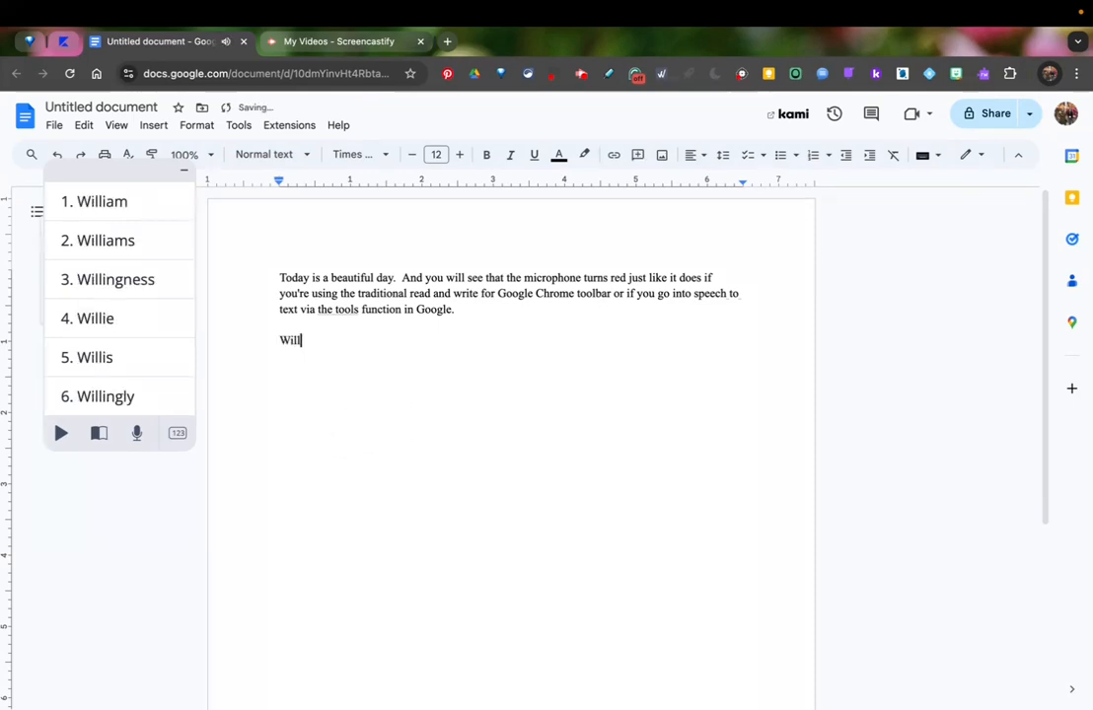
click(160, 211)
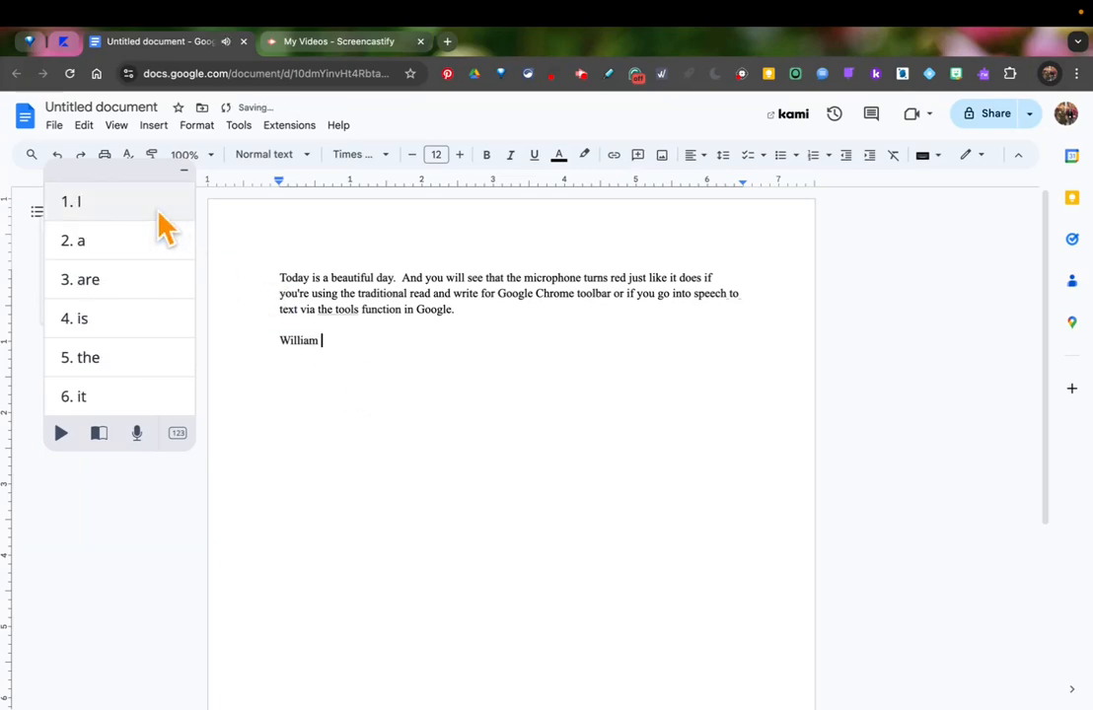
Step: Extend the line to "William Shakespeare and" using the predicted phrase "Shakespeare and", and start another paragraph
text(S)
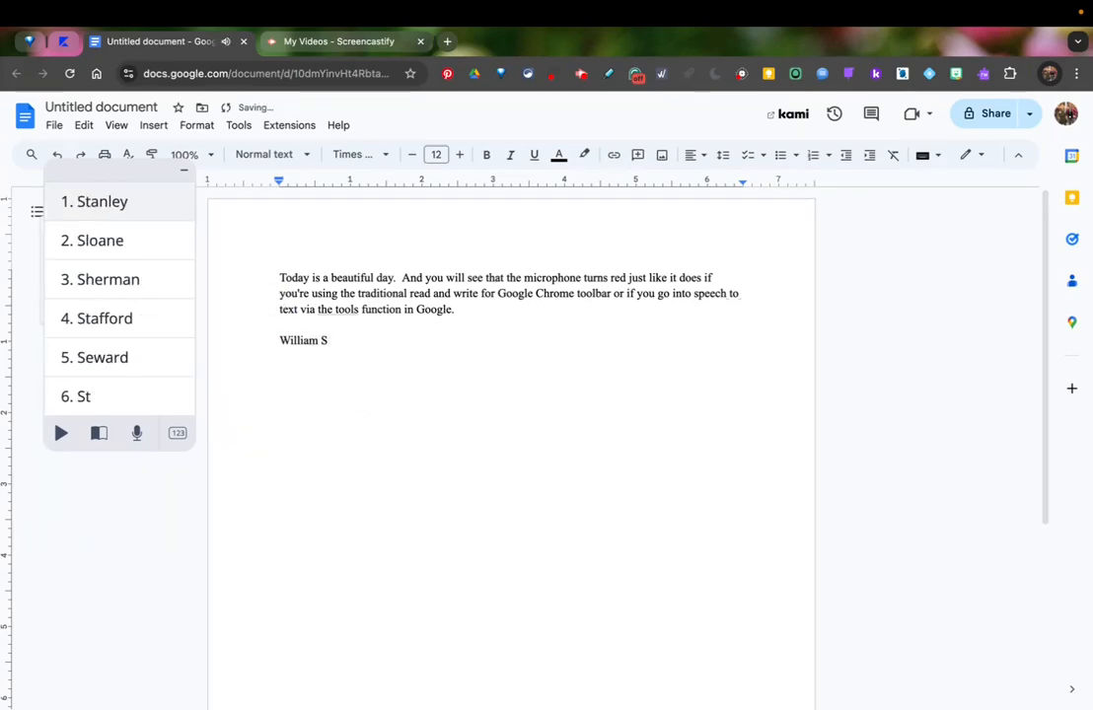
key(BackSpace)
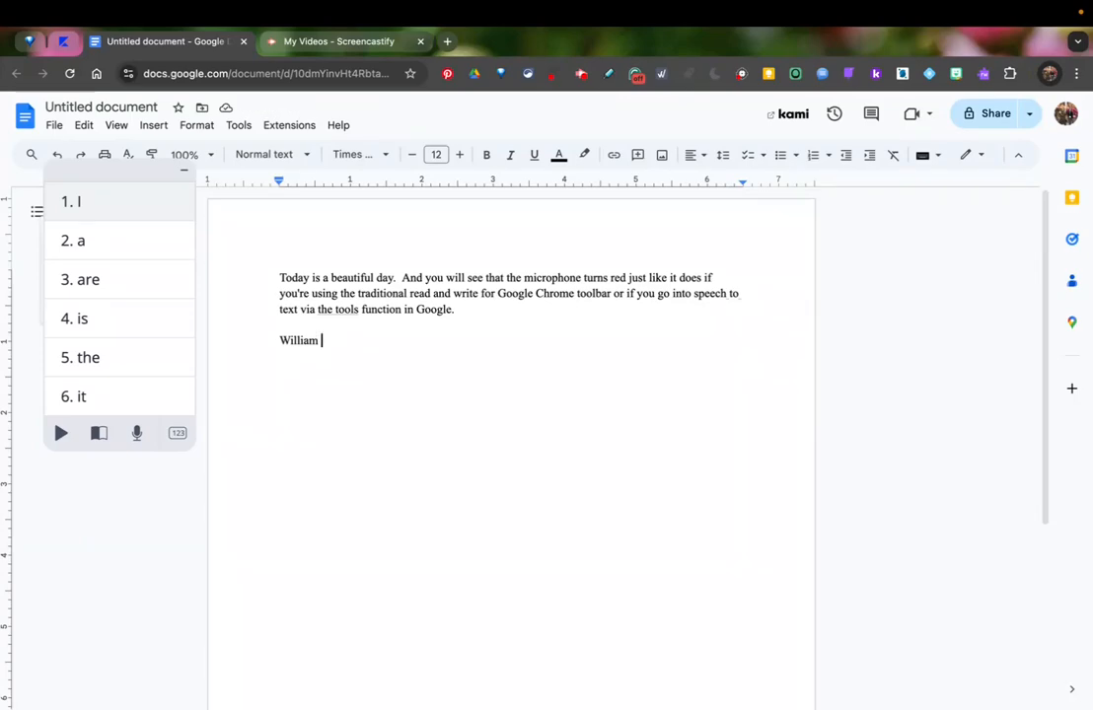
text(Sh)
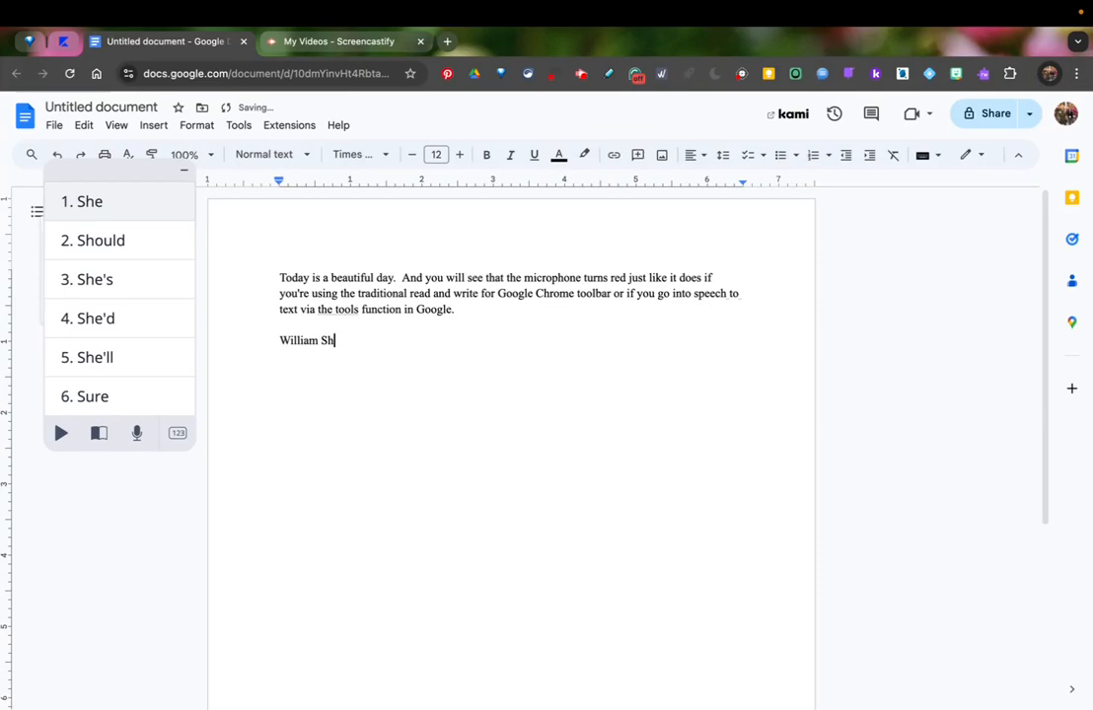
text(k)
key(BackSpace)
text(a)
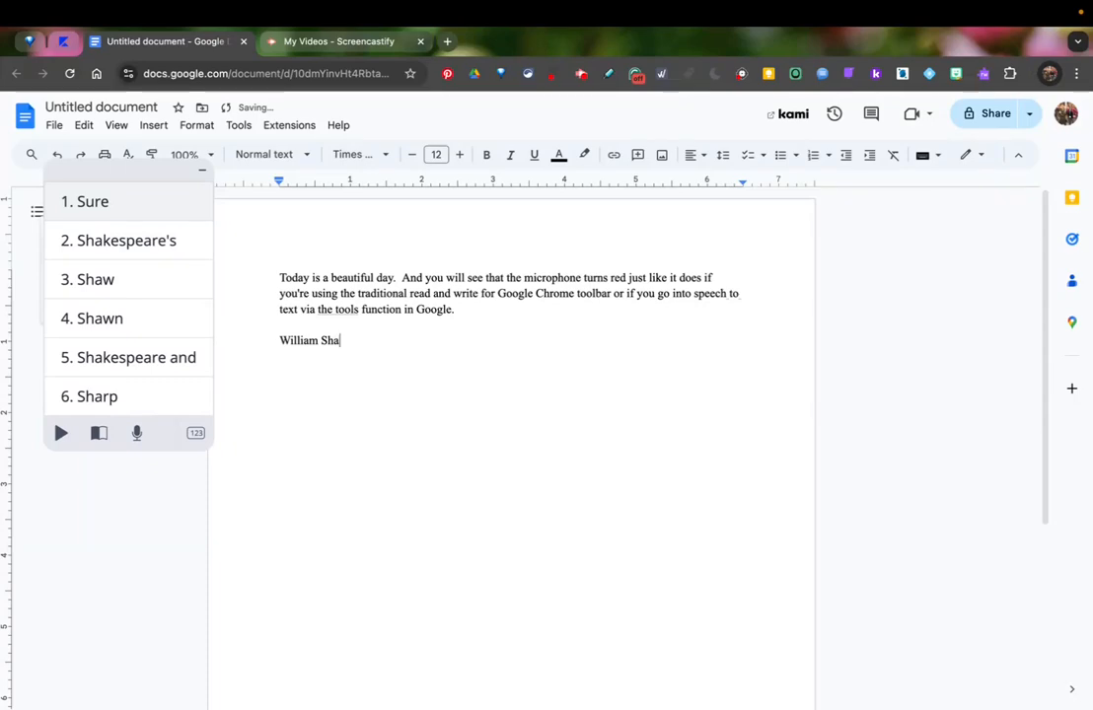
click(144, 357)
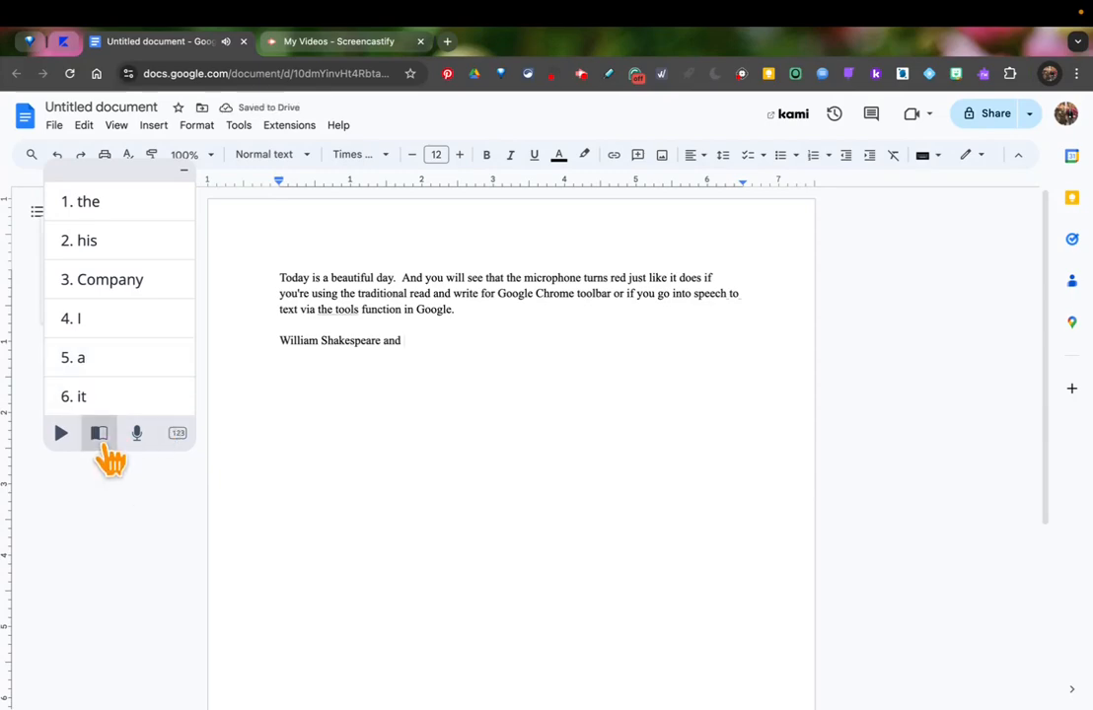
key(Return)
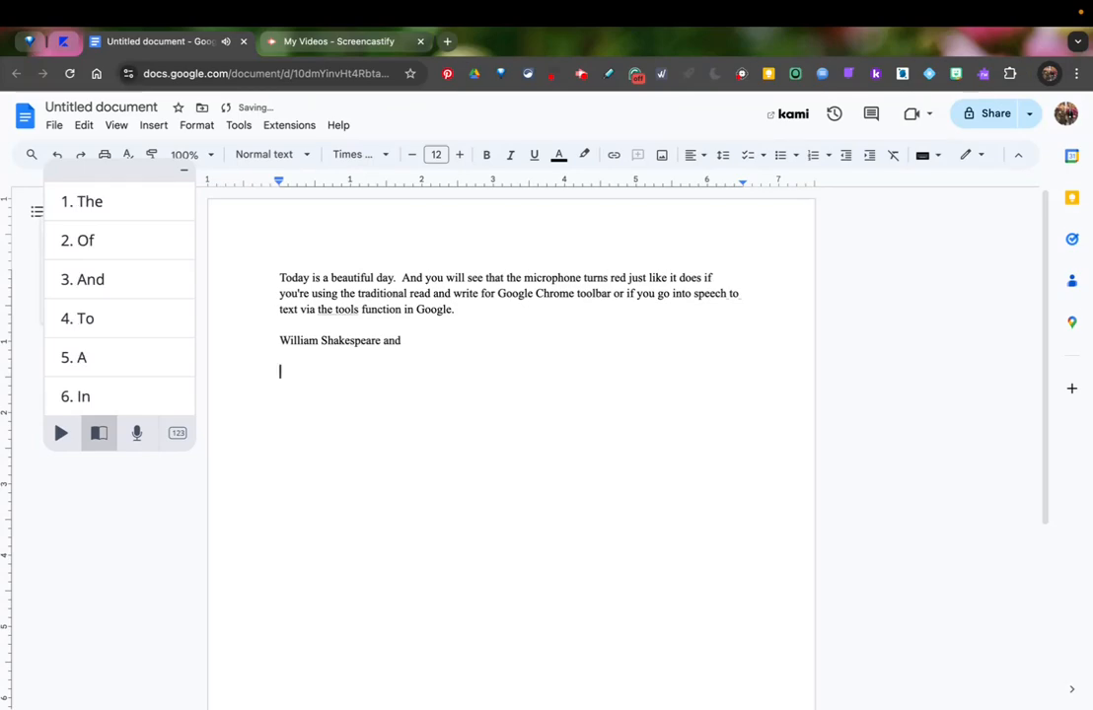
Step: Turn on the William Shakespeare topic for word prediction and return to the predictions
click(99, 434)
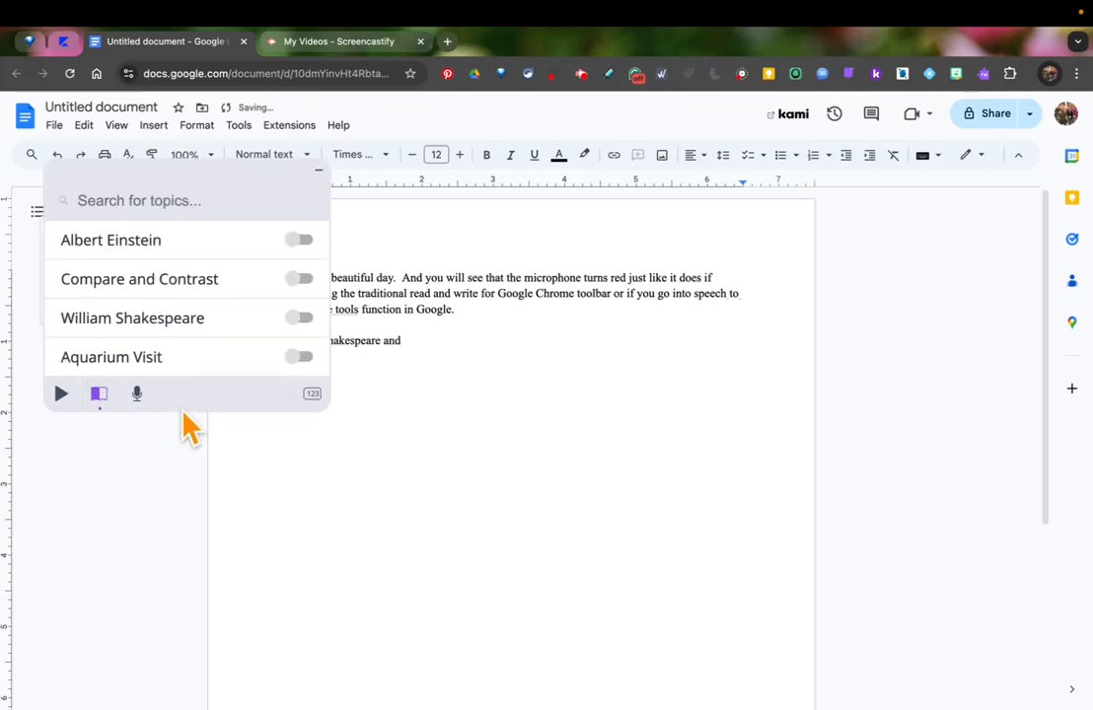
click(298, 321)
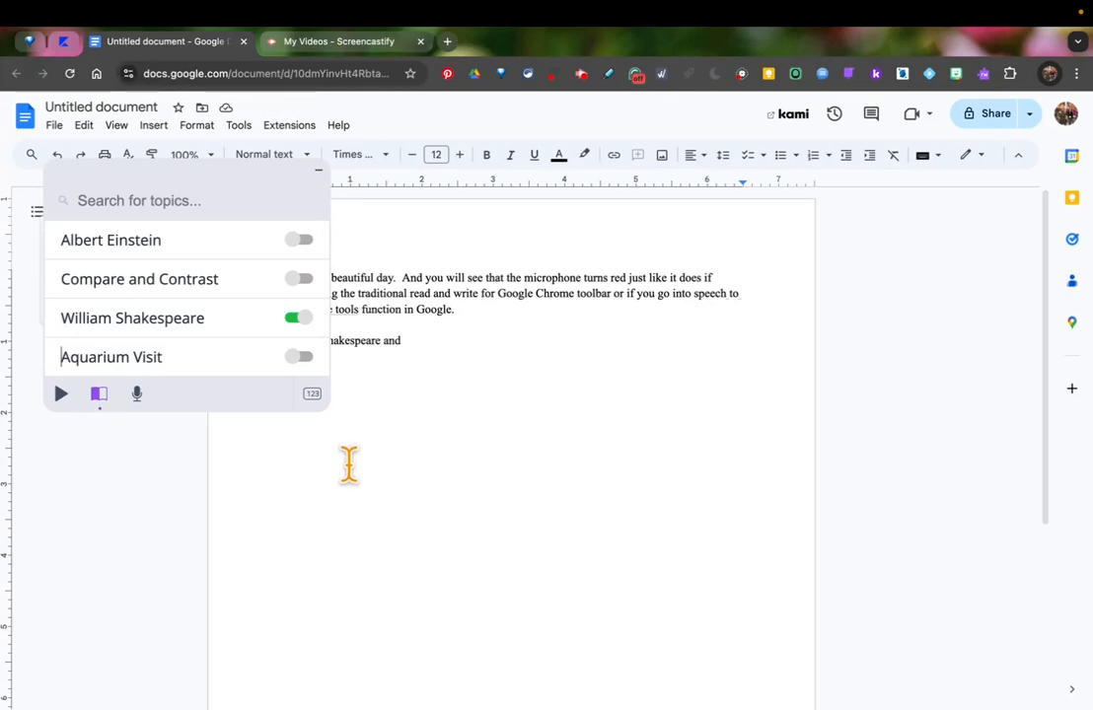
click(99, 397)
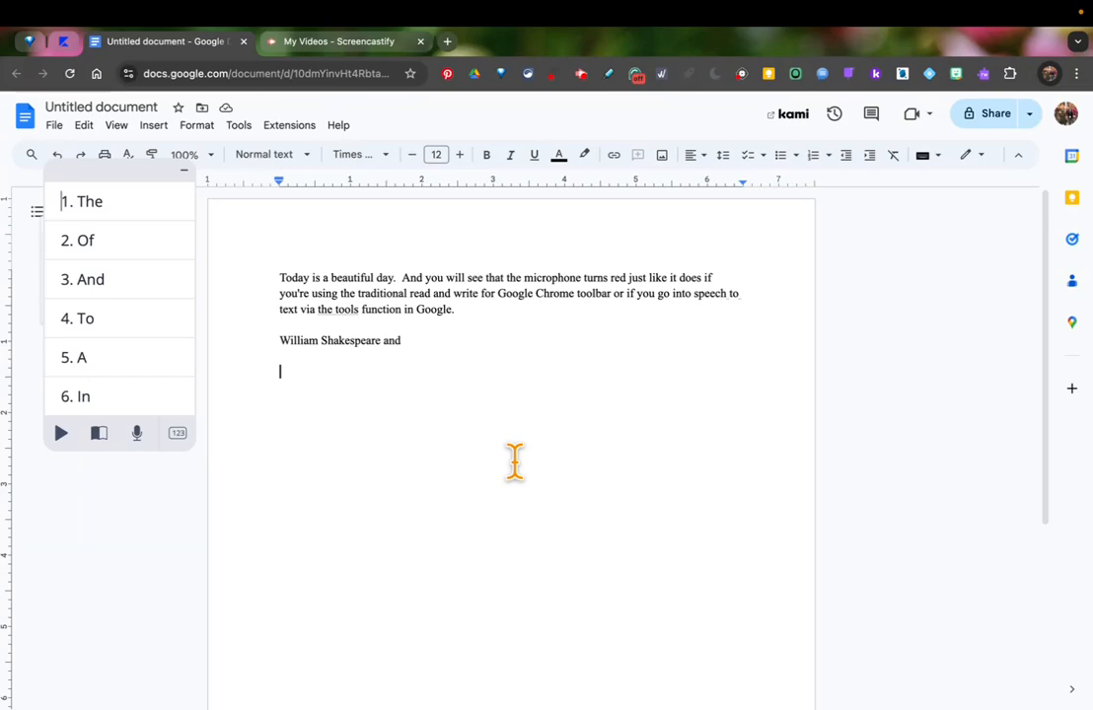
Step: Write "William Shakespeare" in the new paragraph, inserting both words from the word predictions
click(322, 378)
text(Wi)
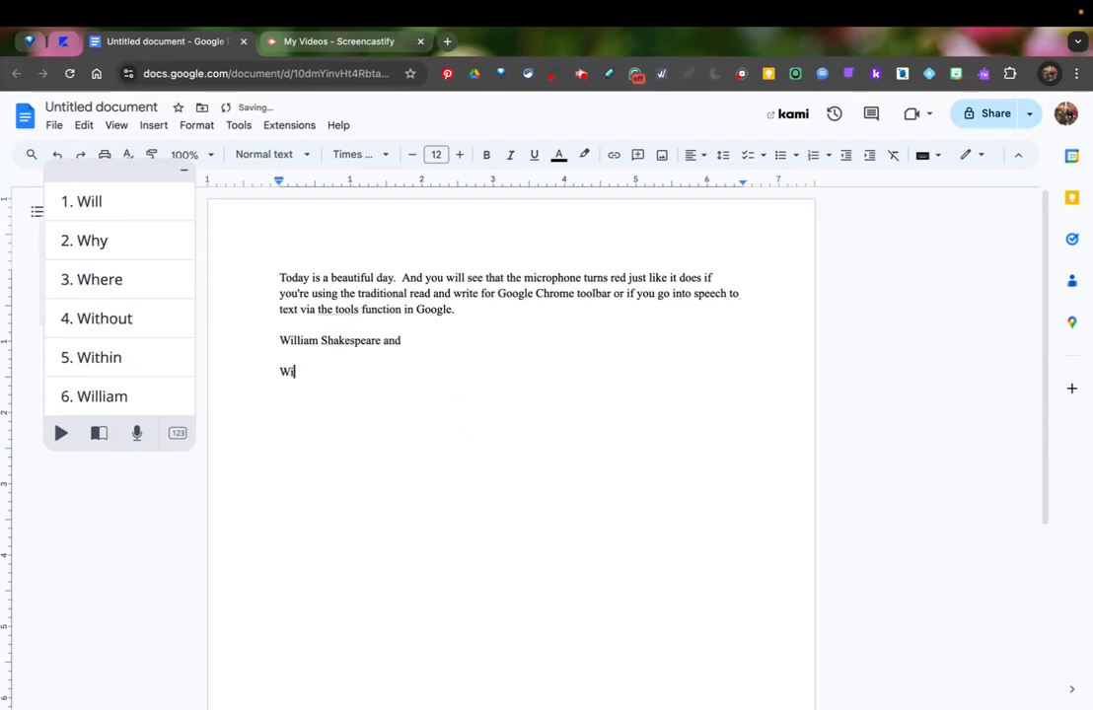
click(149, 399)
text(S)
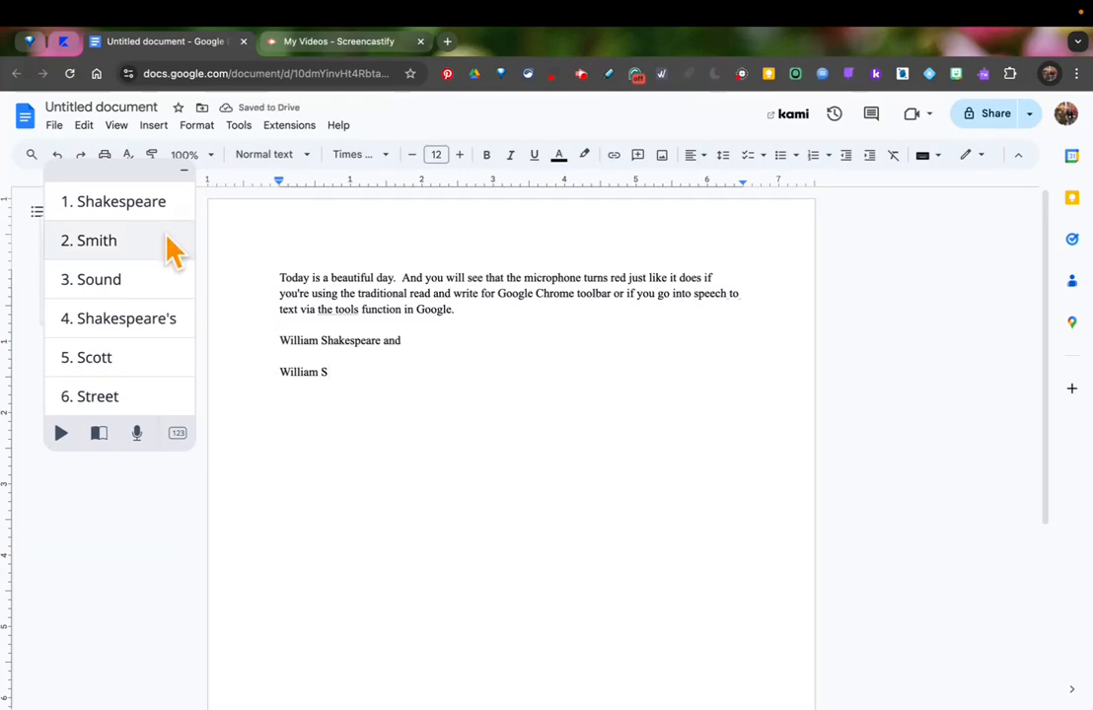
click(151, 209)
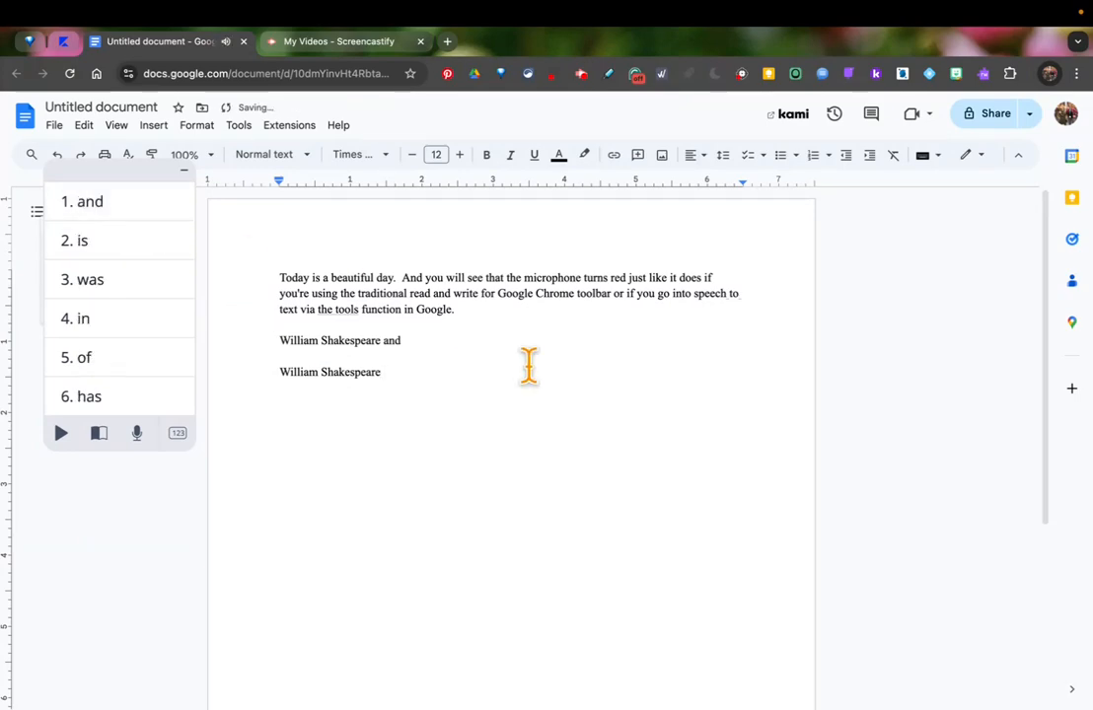
Step: Continue the sentence with "was a great writer of stories", inserting each word from the word predictions
click(141, 283)
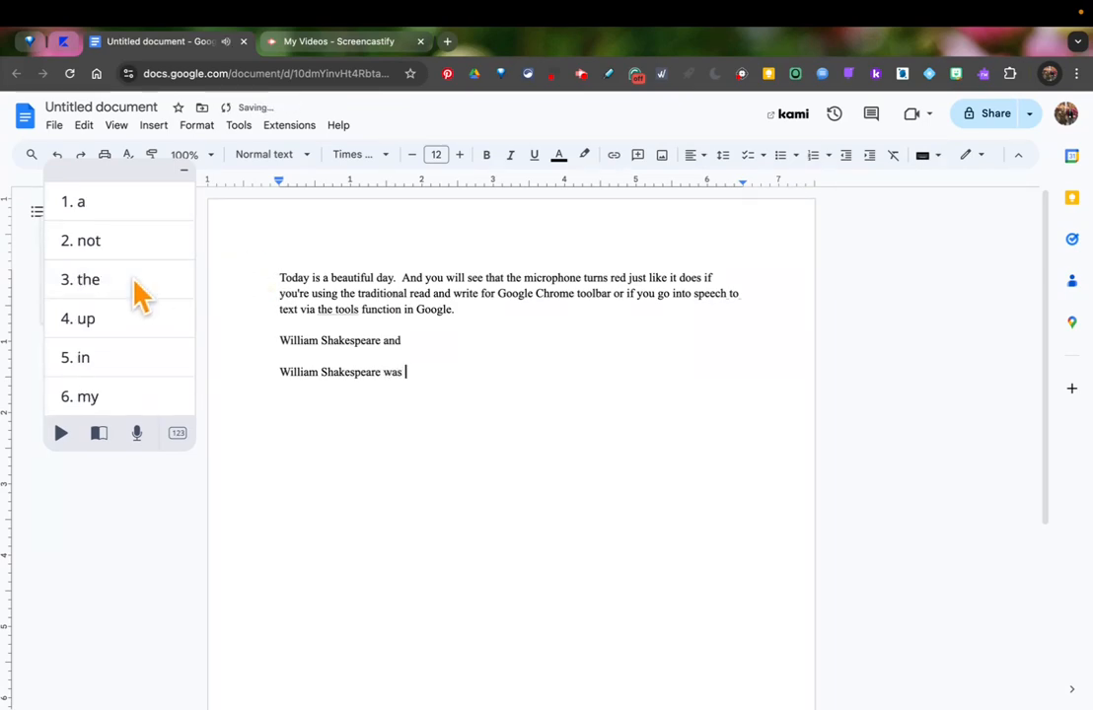
click(131, 203)
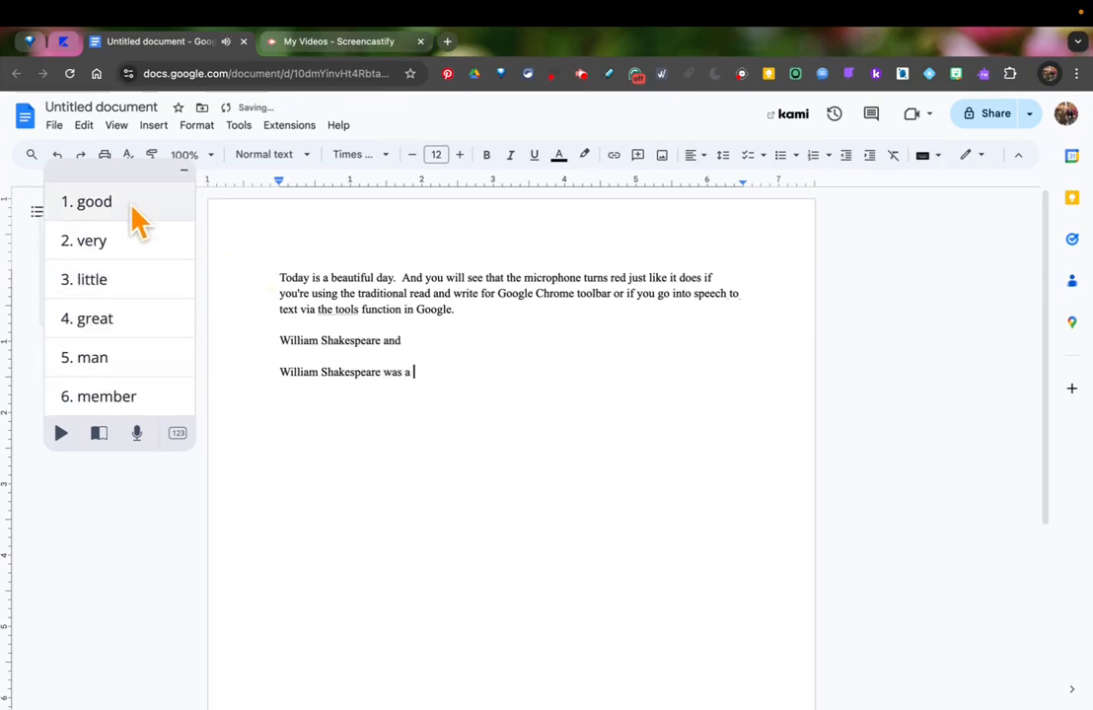
click(155, 322)
text(wr)
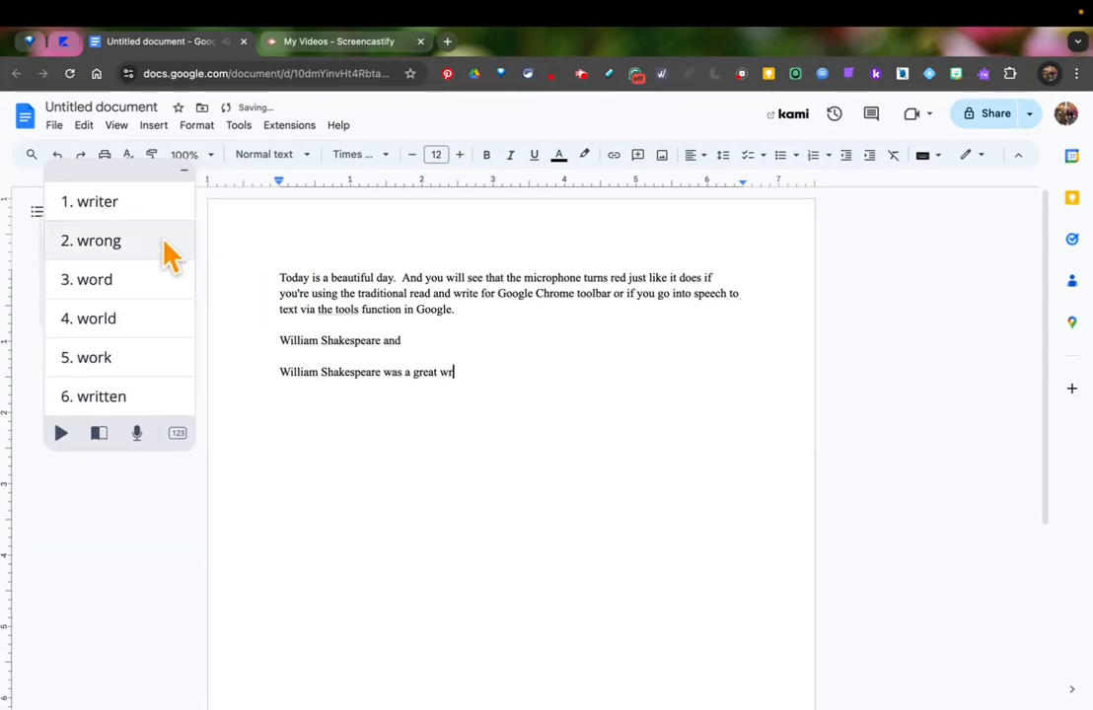
click(155, 204)
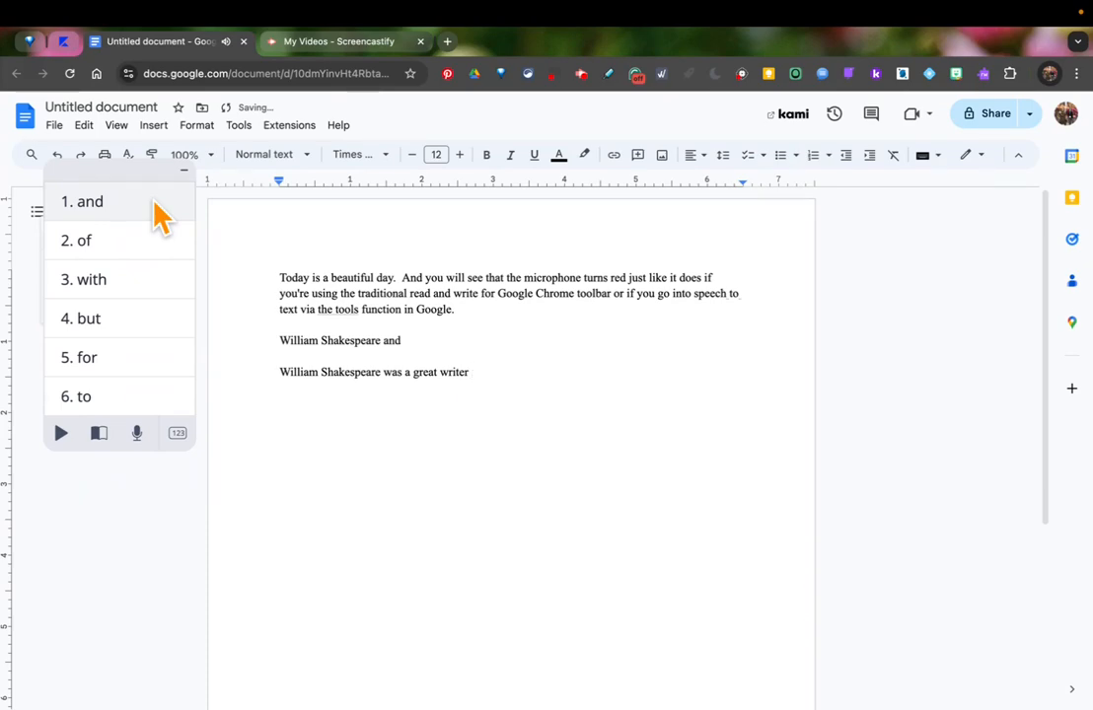
click(110, 242)
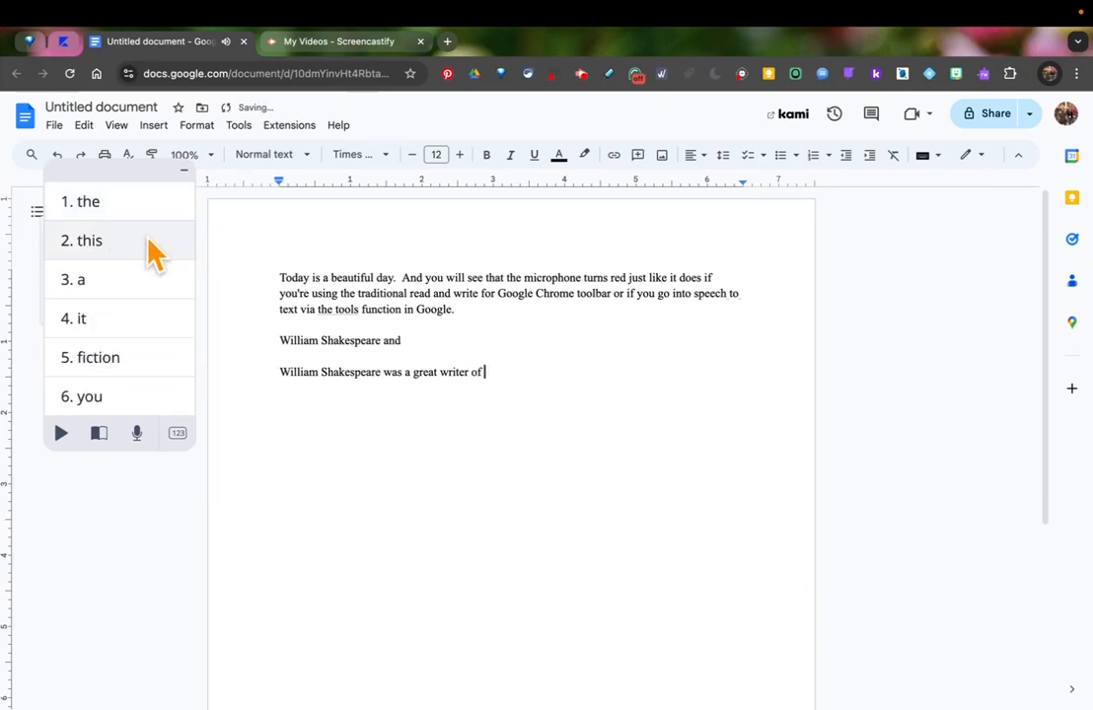
text(st)
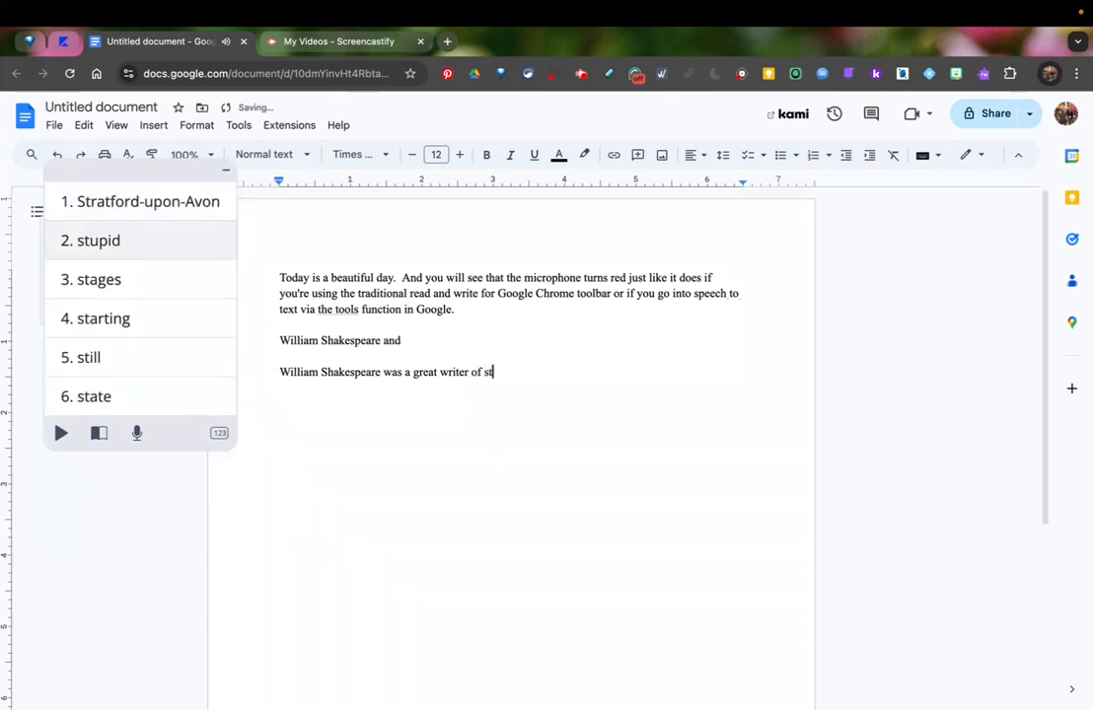
text(o)
click(98, 254)
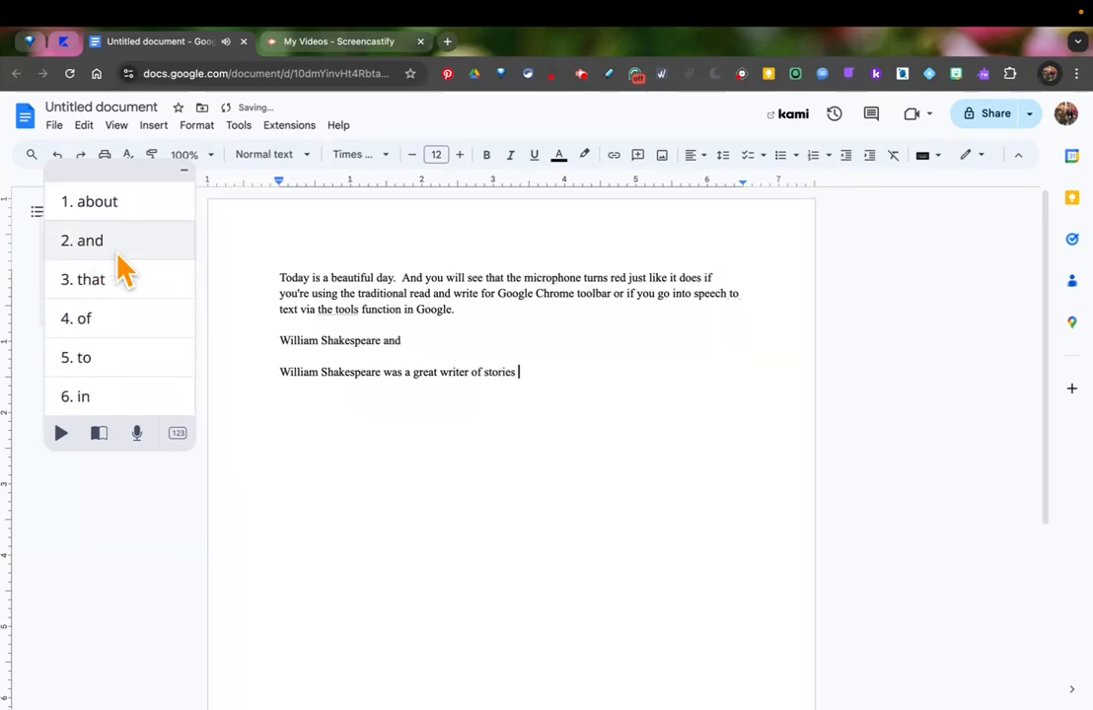
Step: Finish the sentence with "like Hamlet and Henry VIII.", inserting "Hamlet" and "Henry VIII" from the word predictions
text(l)
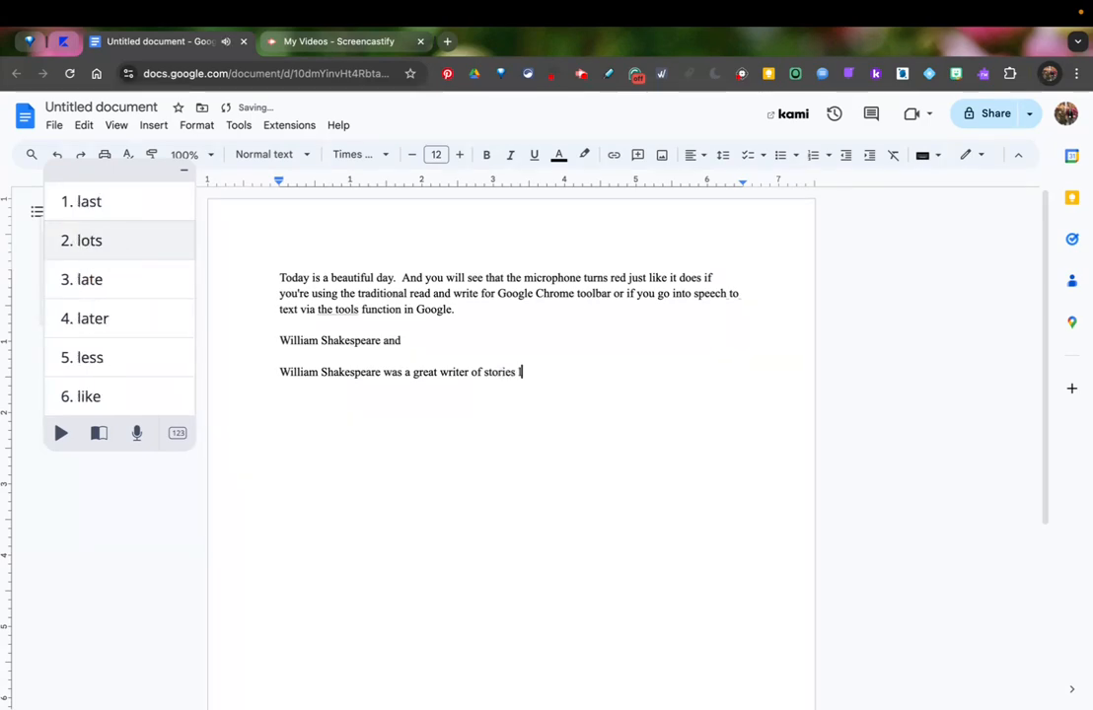
text(i)
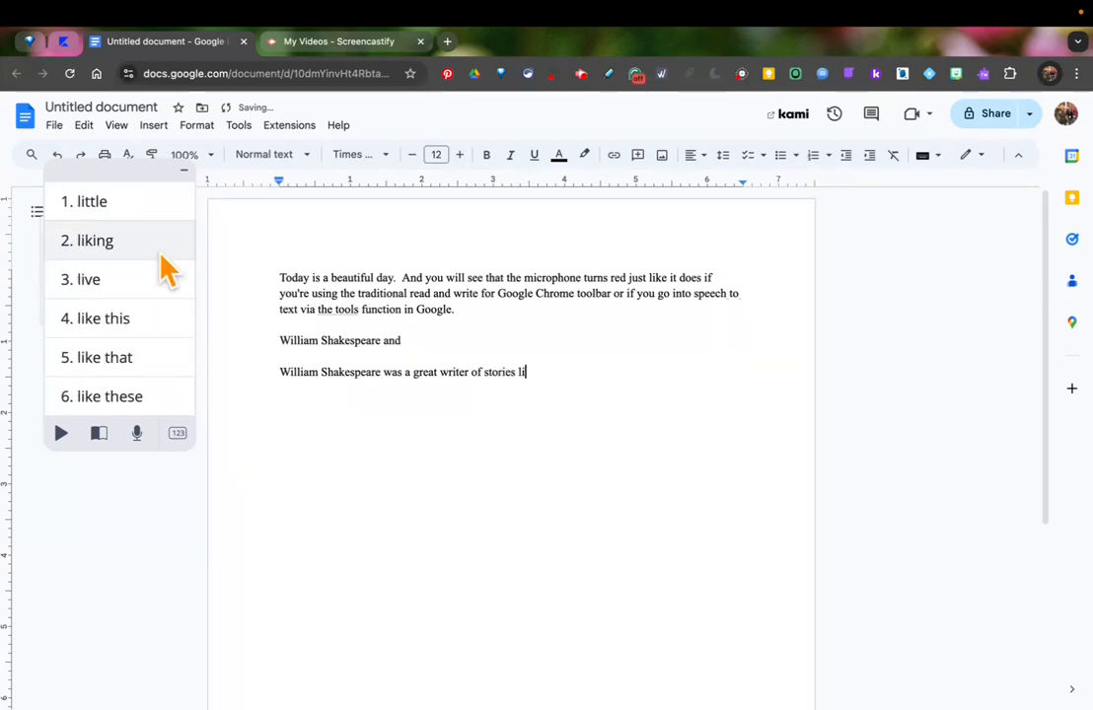
text(k)
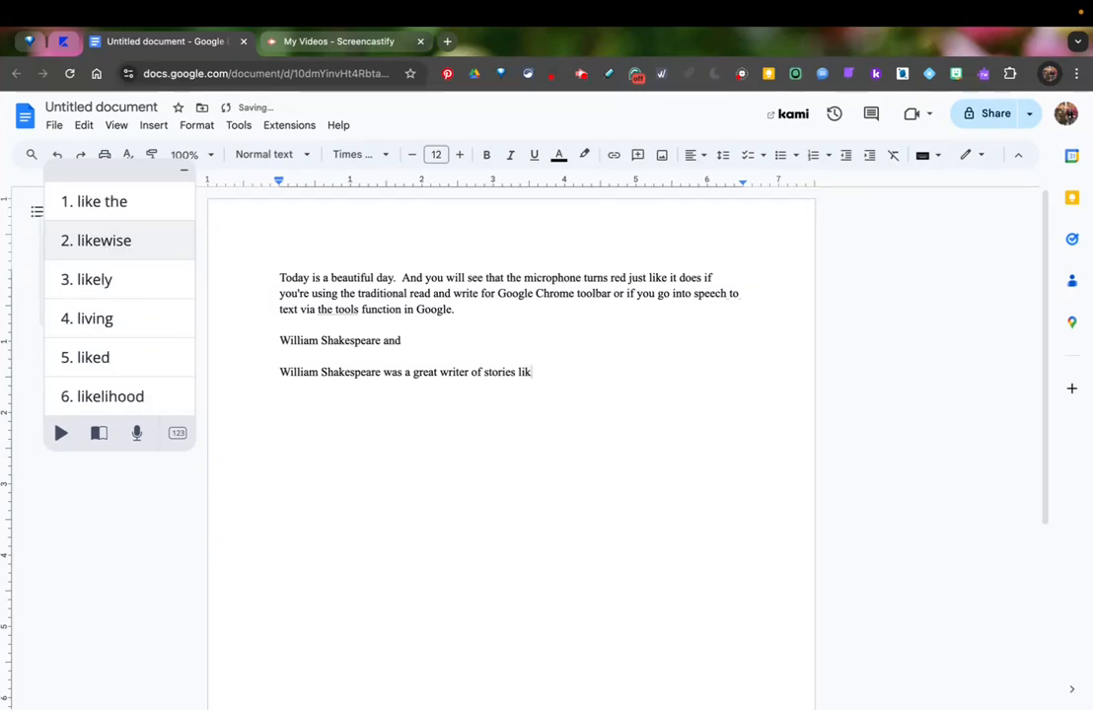
text(e H)
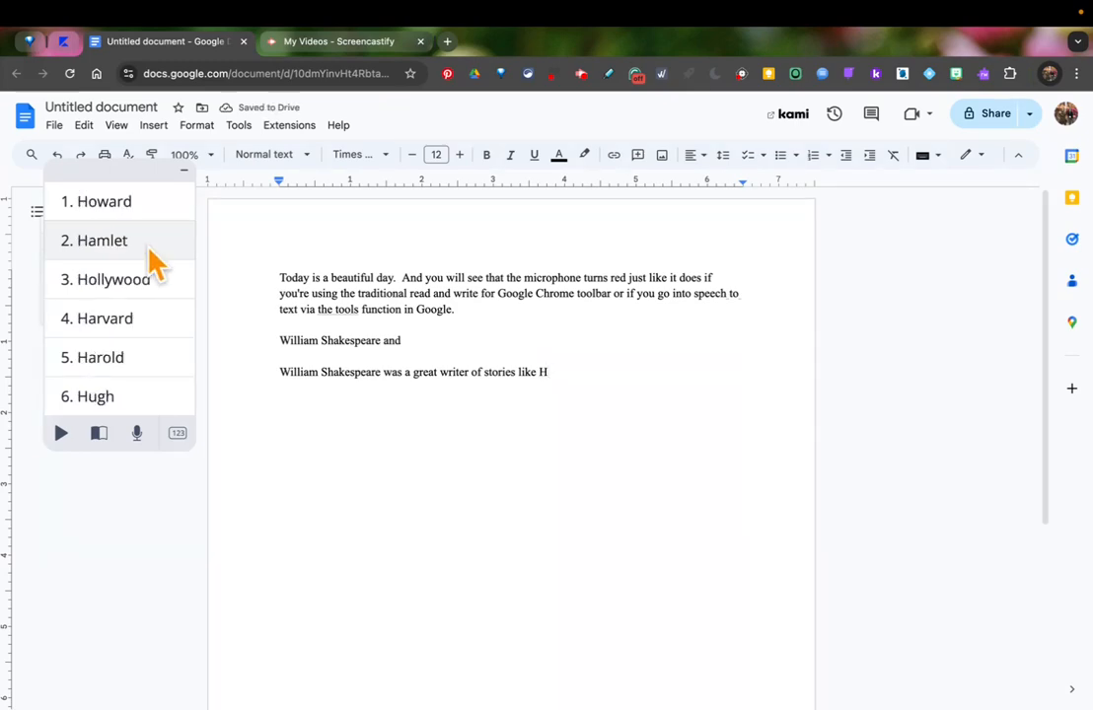
click(149, 247)
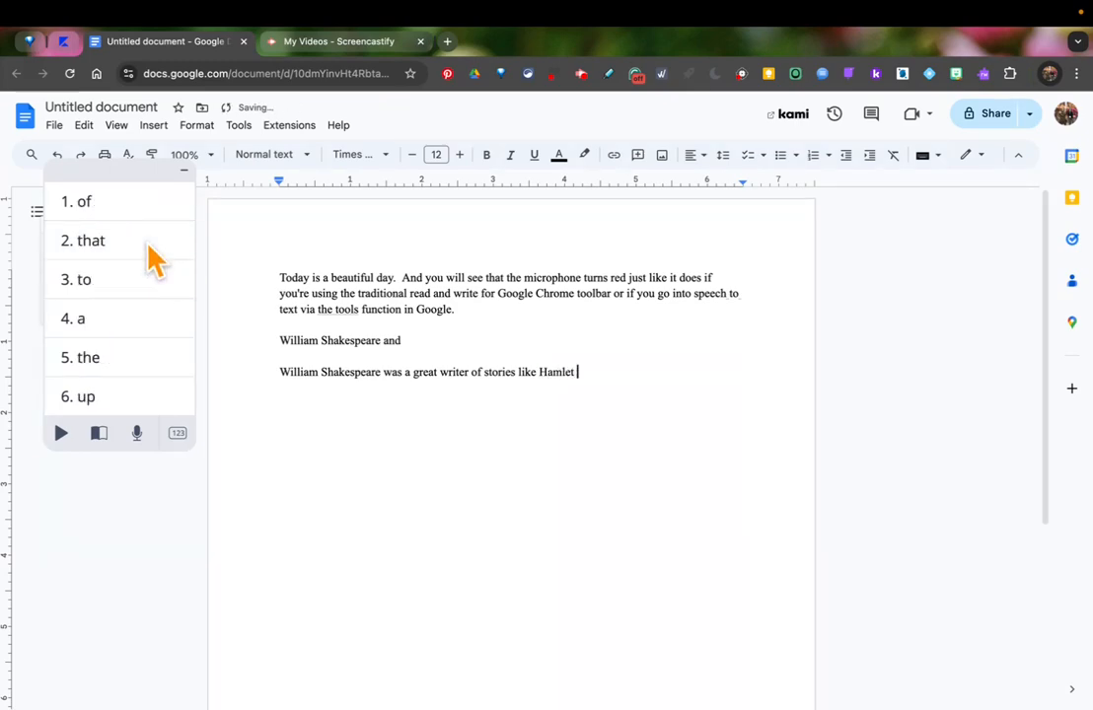
text(and He)
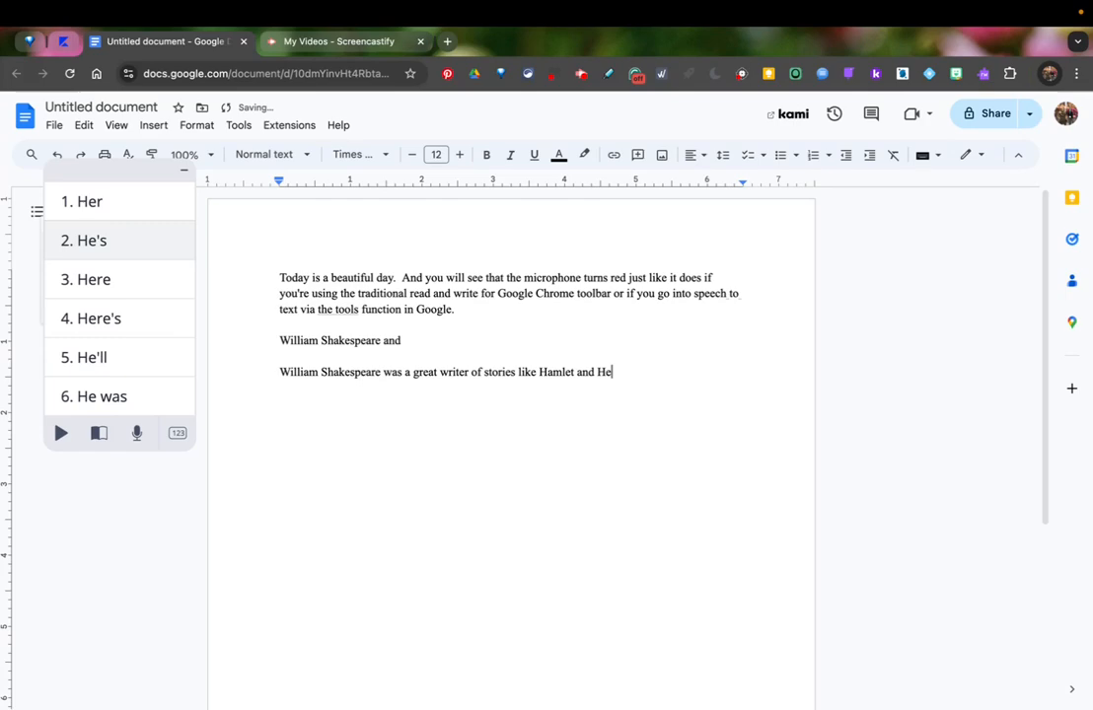
text(n)
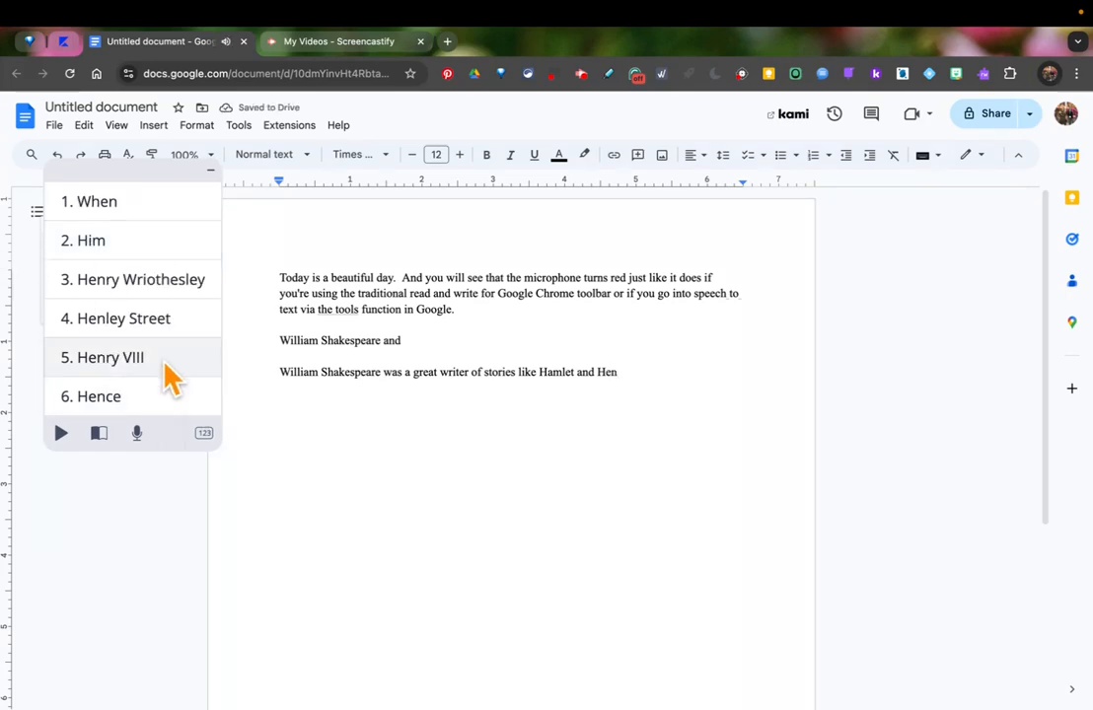
click(108, 357)
text(.)
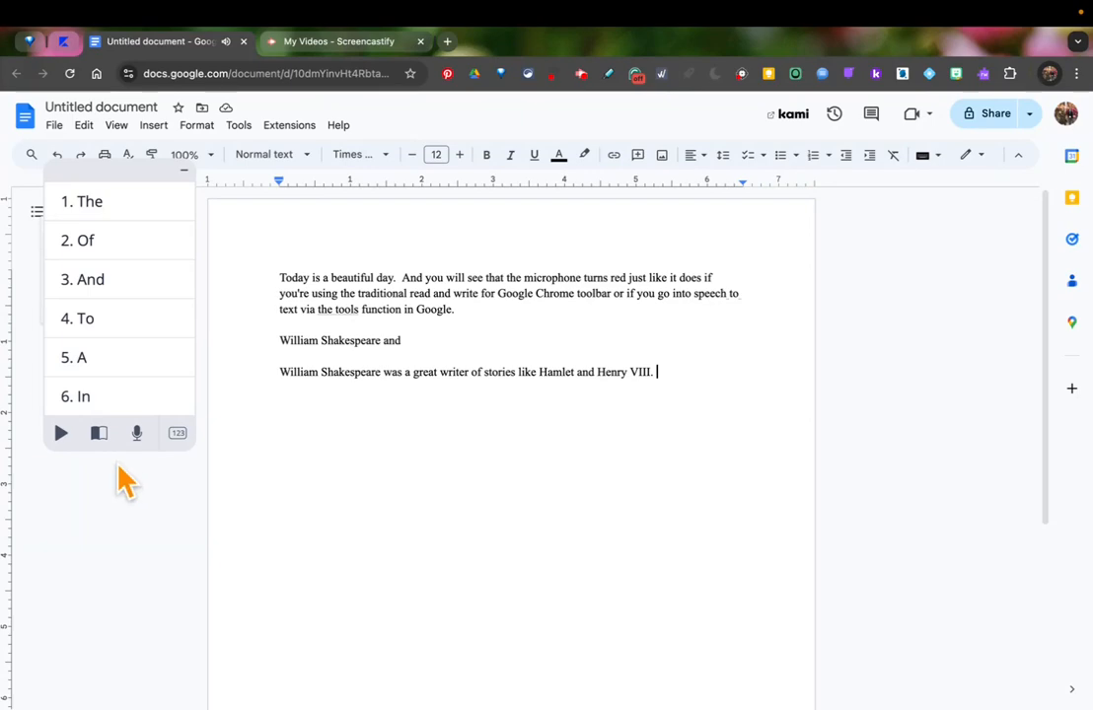
Step: Add Australia to the word prediction topics, switch that topic off and return to the predictions
click(98, 435)
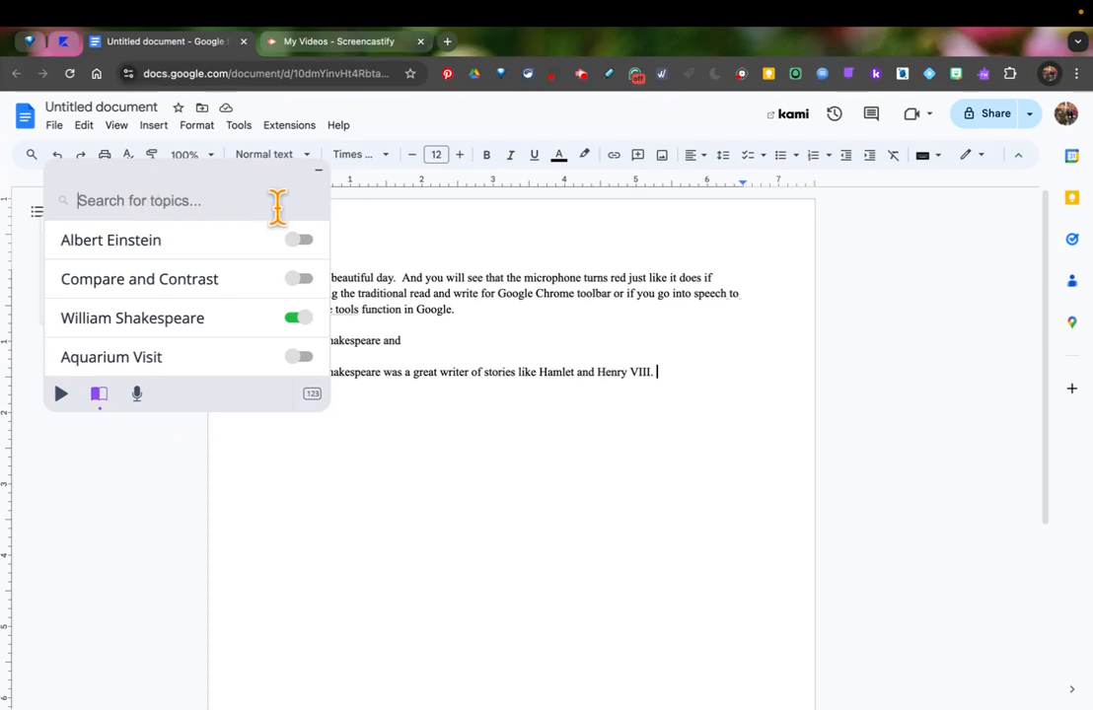
text(A)
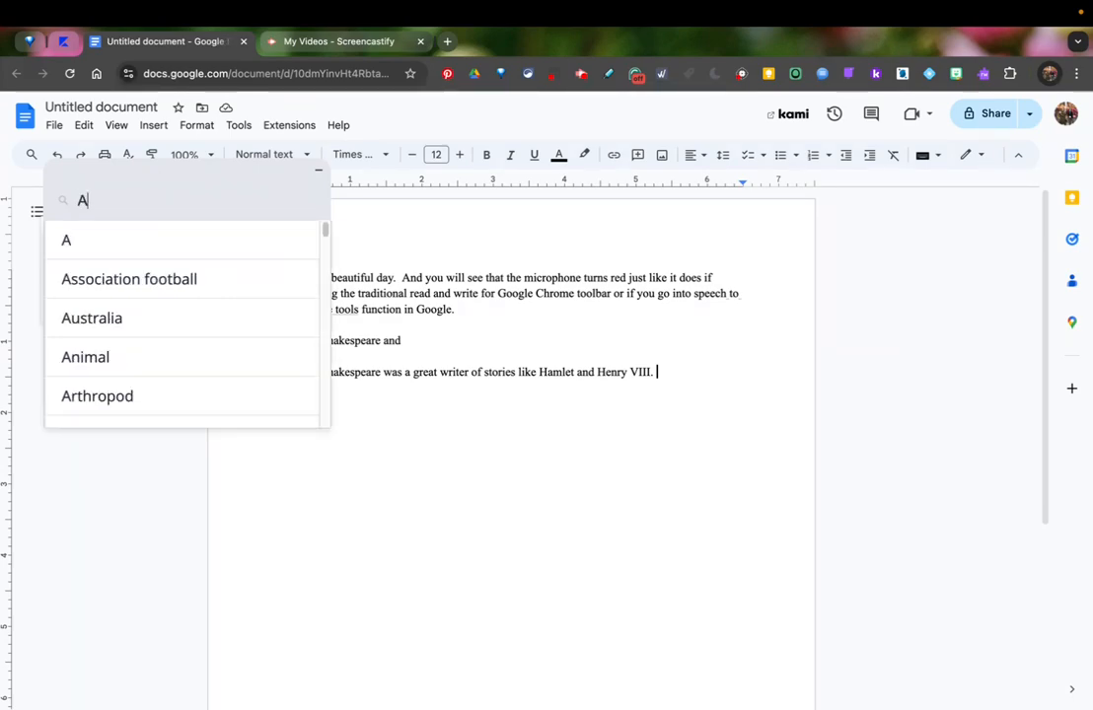
click(119, 317)
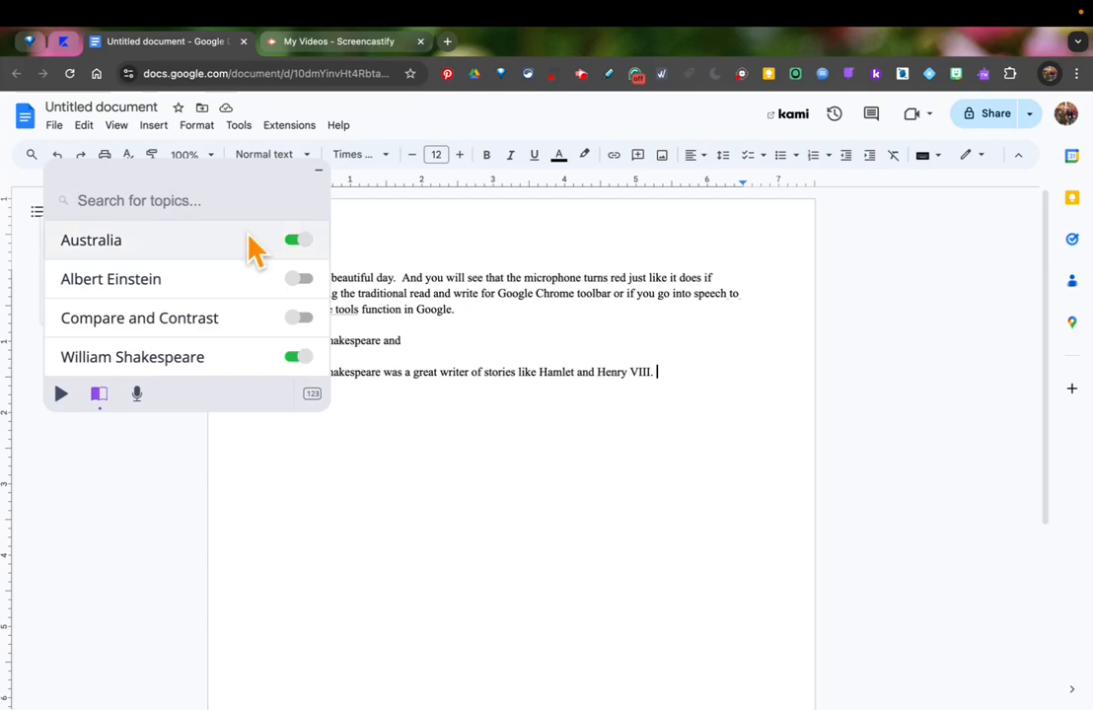
click(300, 240)
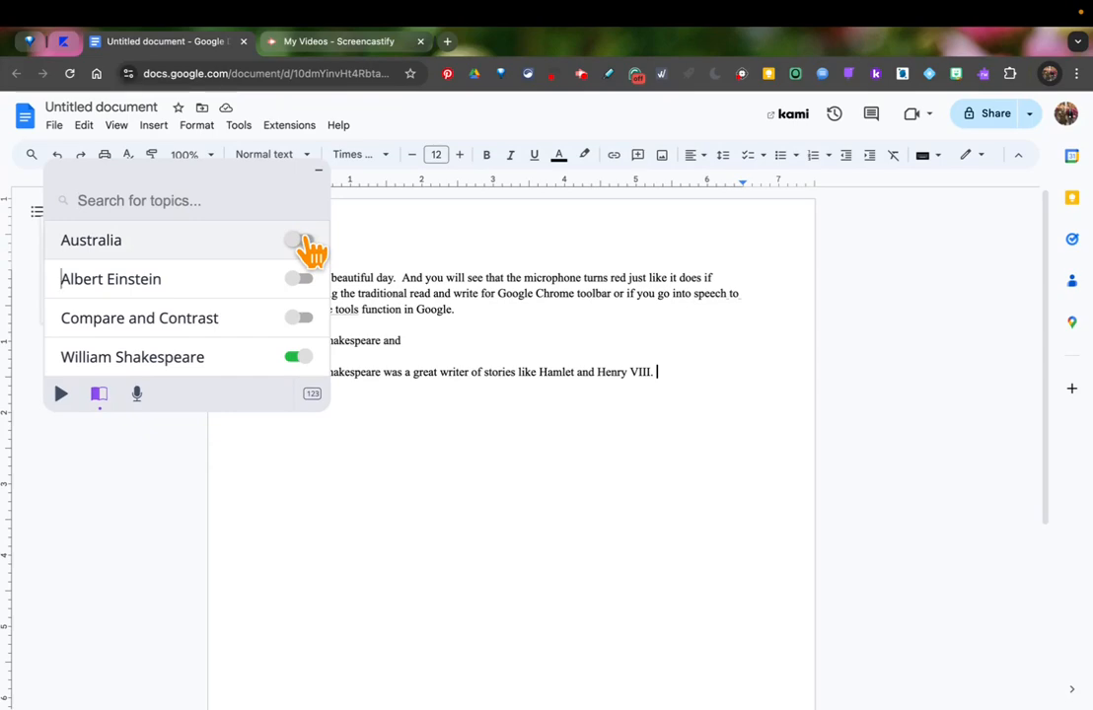
click(100, 396)
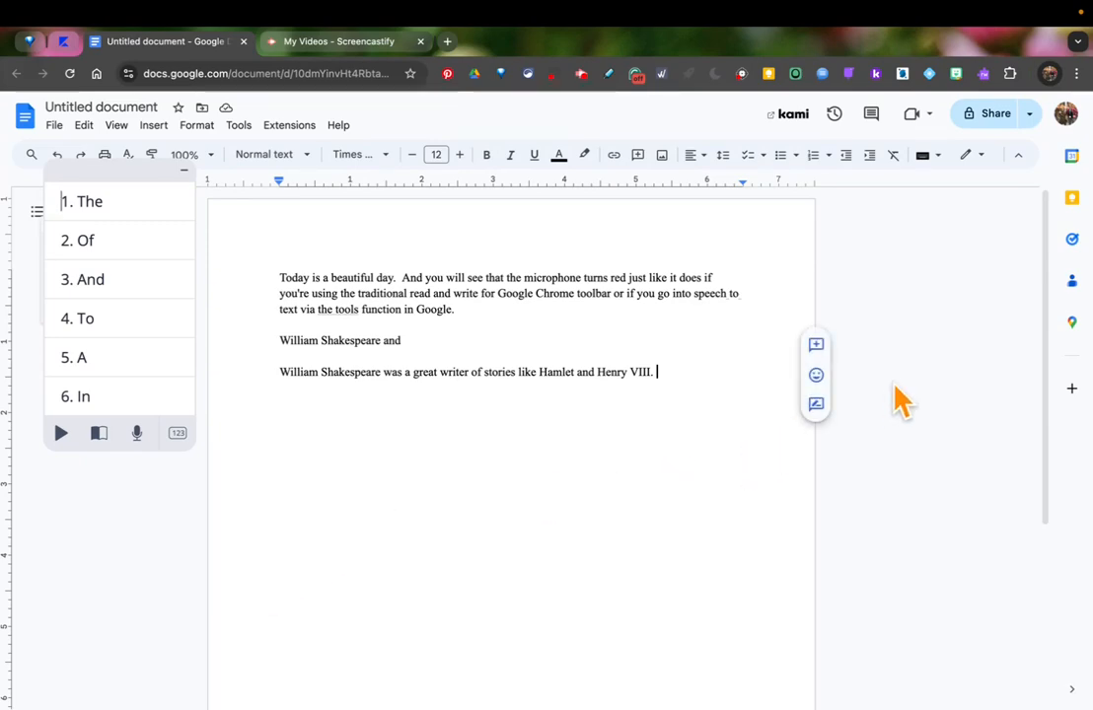
Step: Switch the Read&Write toolbar view to Horizontal in its settings and close the voice typing box
right_click(986, 75)
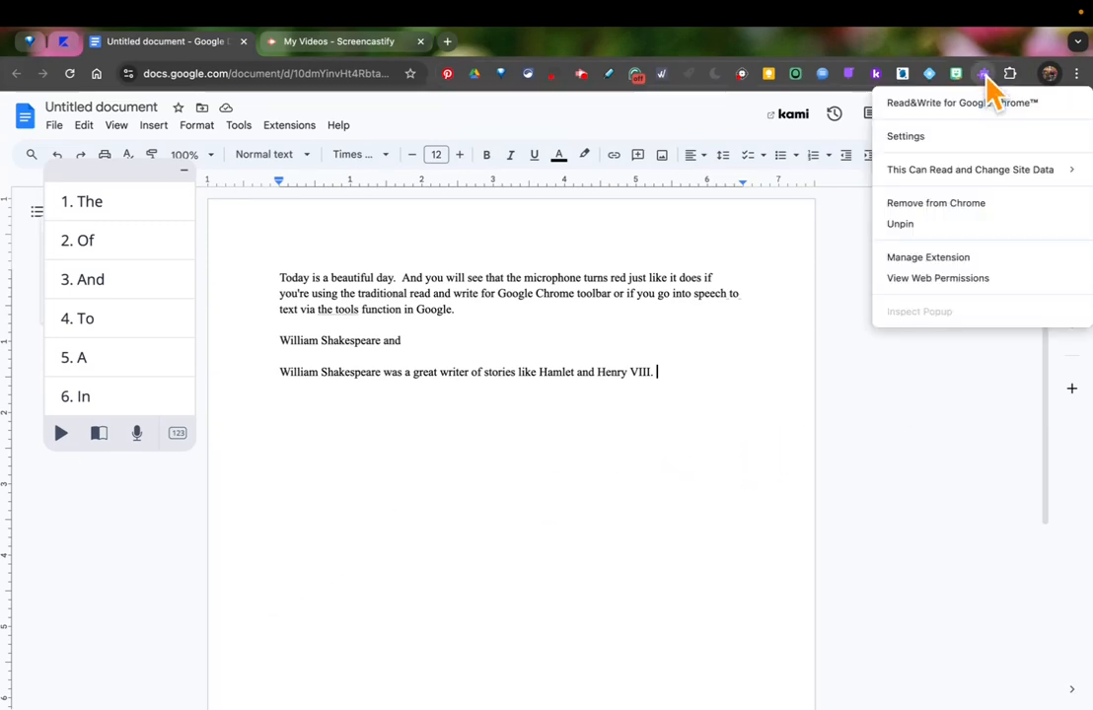
click(934, 138)
click(498, 311)
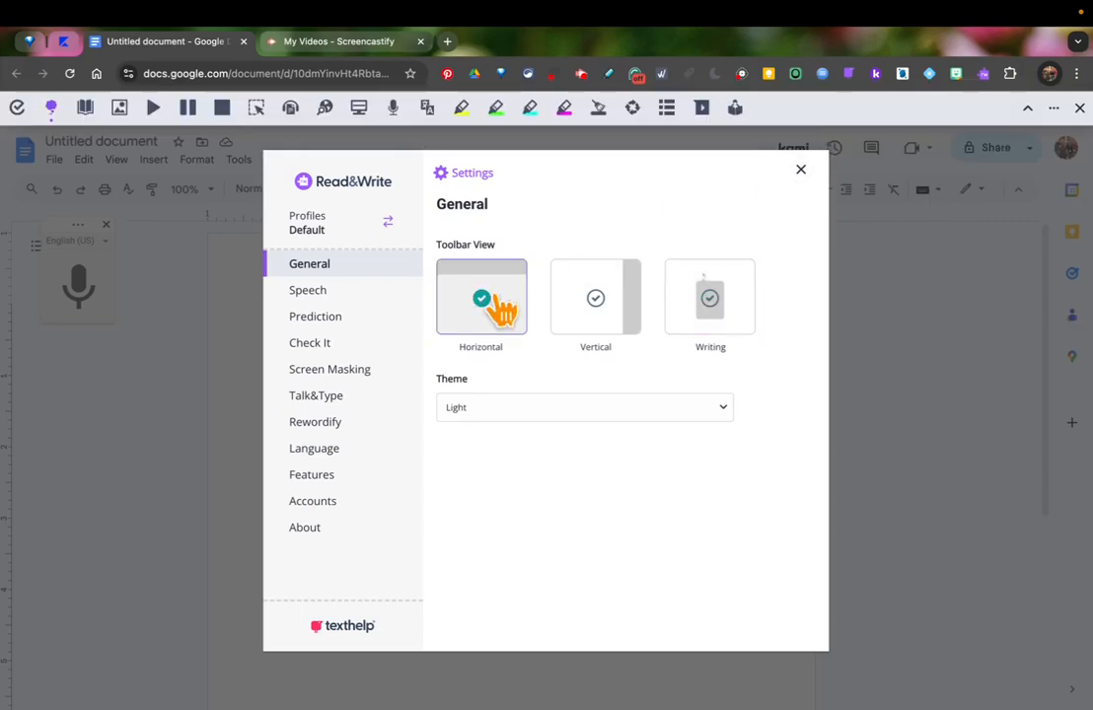
click(801, 170)
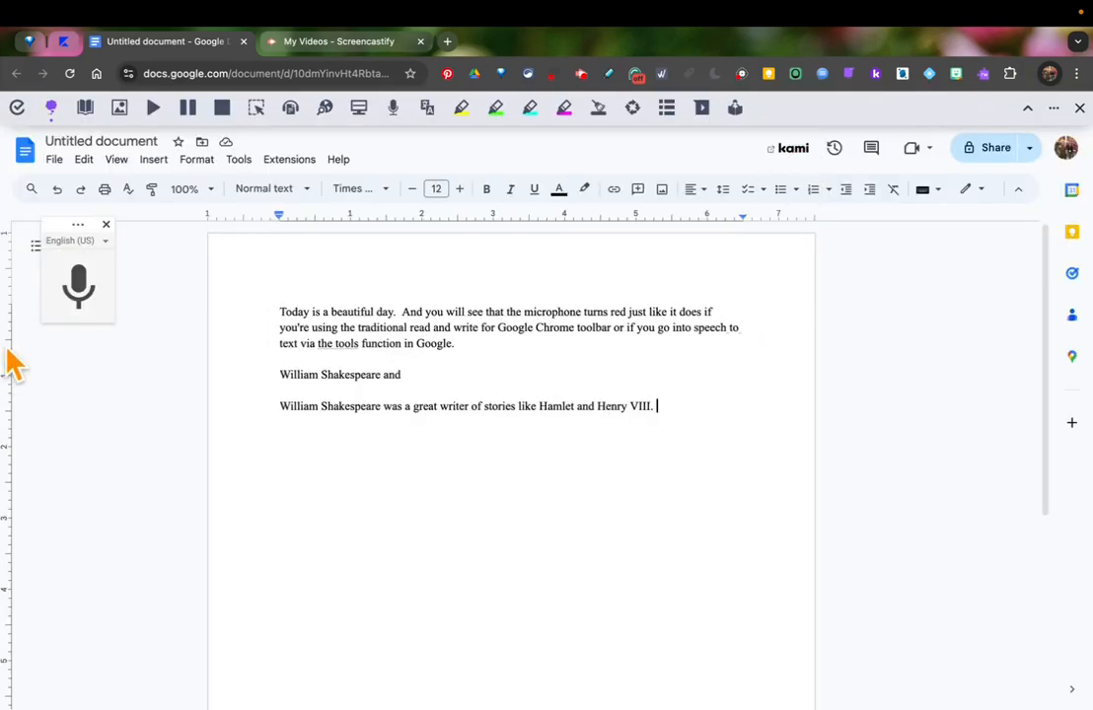
click(105, 226)
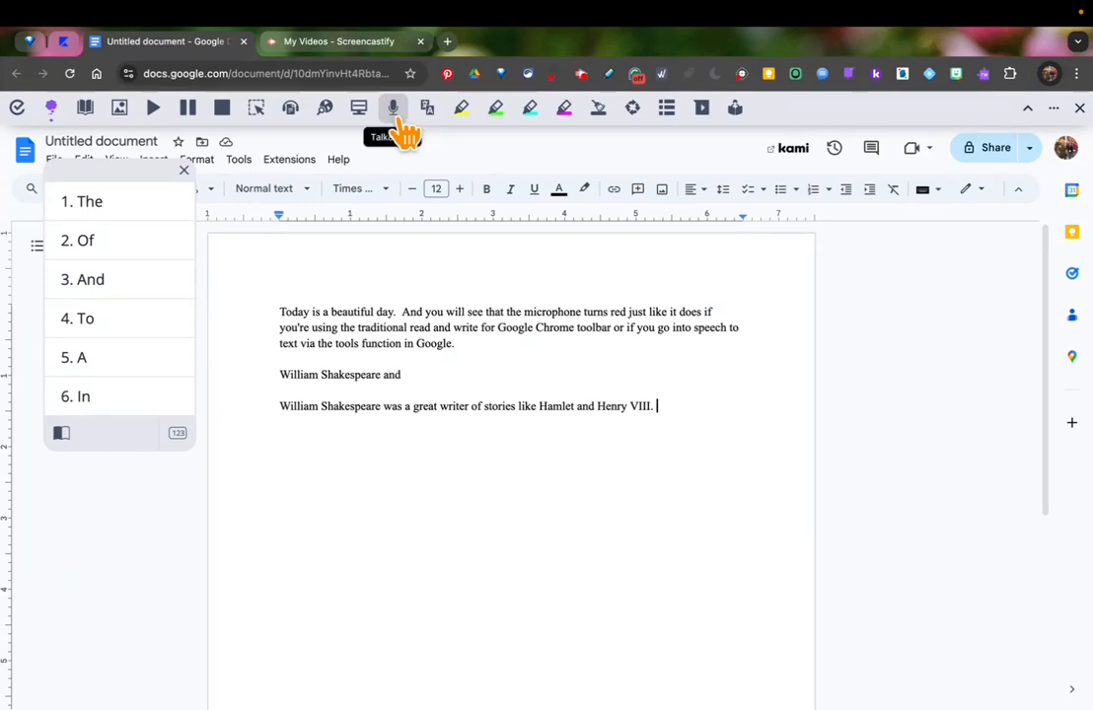
Step: View the word prediction topics, and close and reopen the prediction window
click(61, 434)
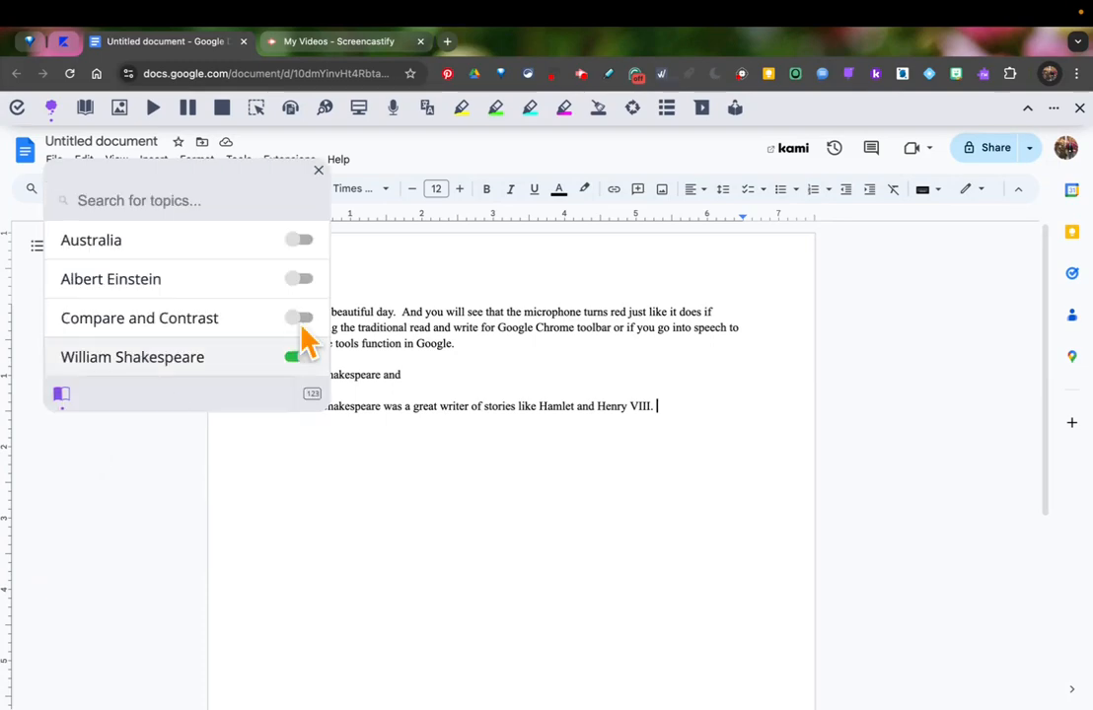
click(320, 171)
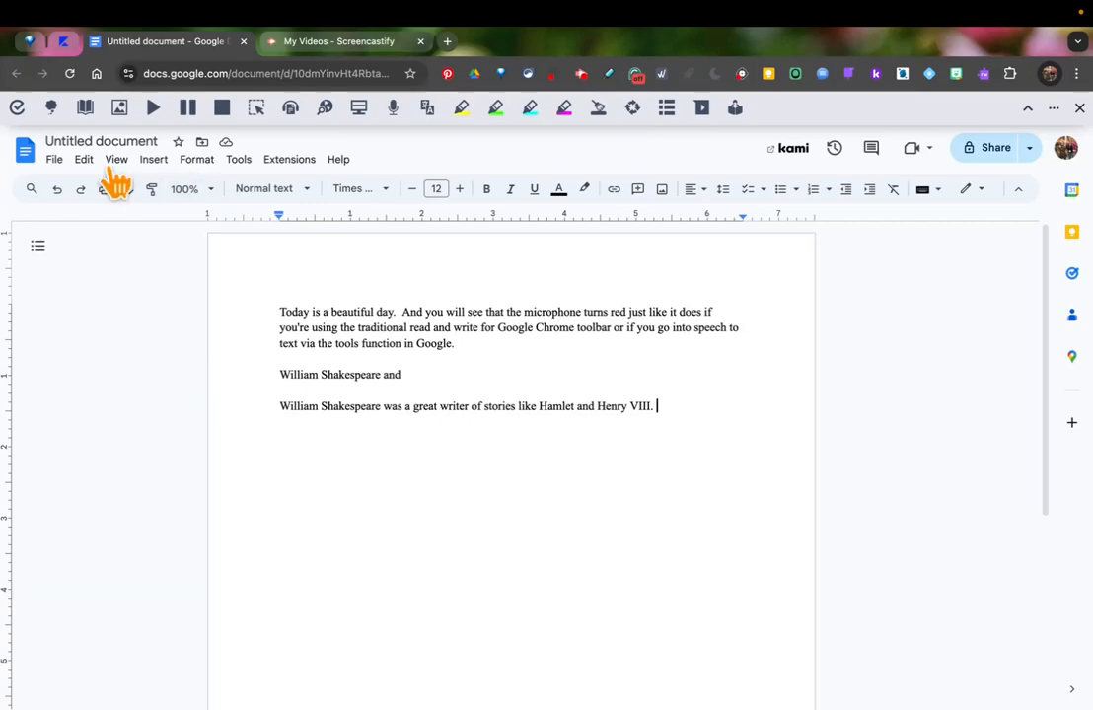
click(51, 107)
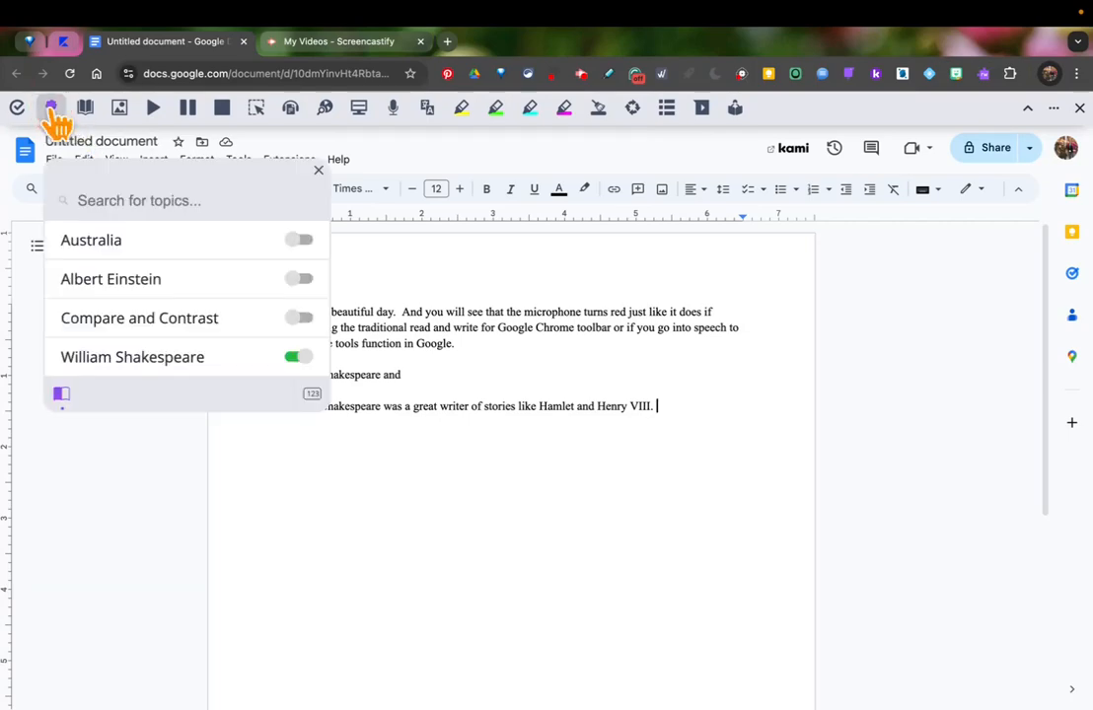
Step: Return from the topics to the word predictions and turn off their numbering
click(64, 397)
click(177, 433)
click(178, 434)
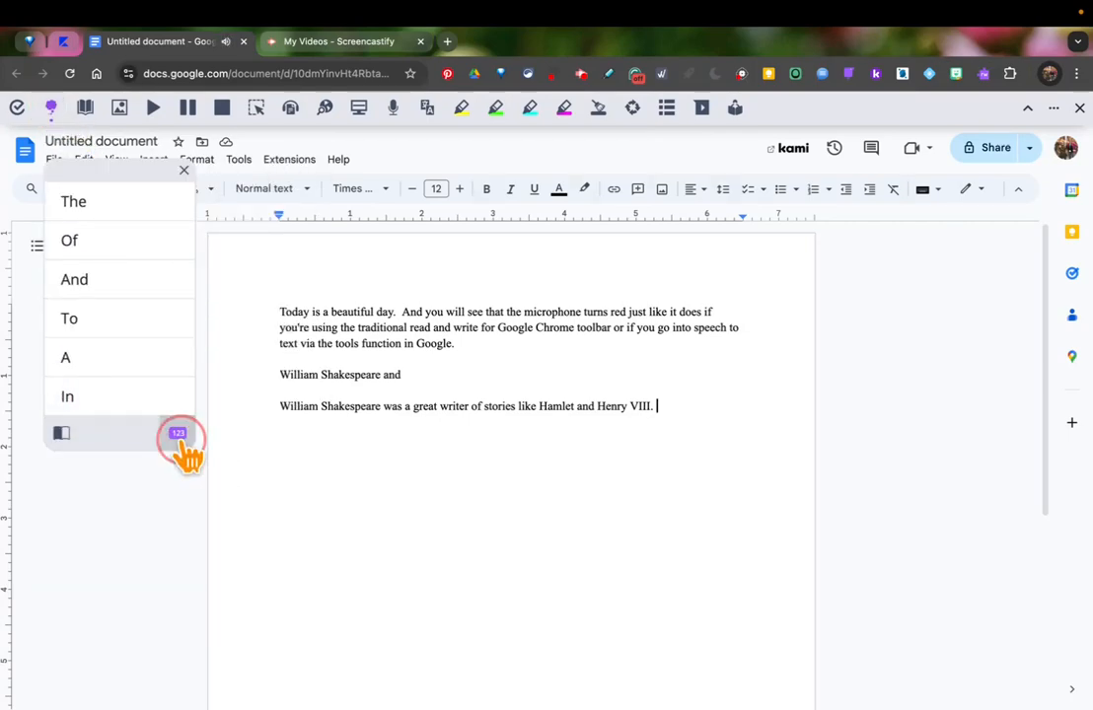